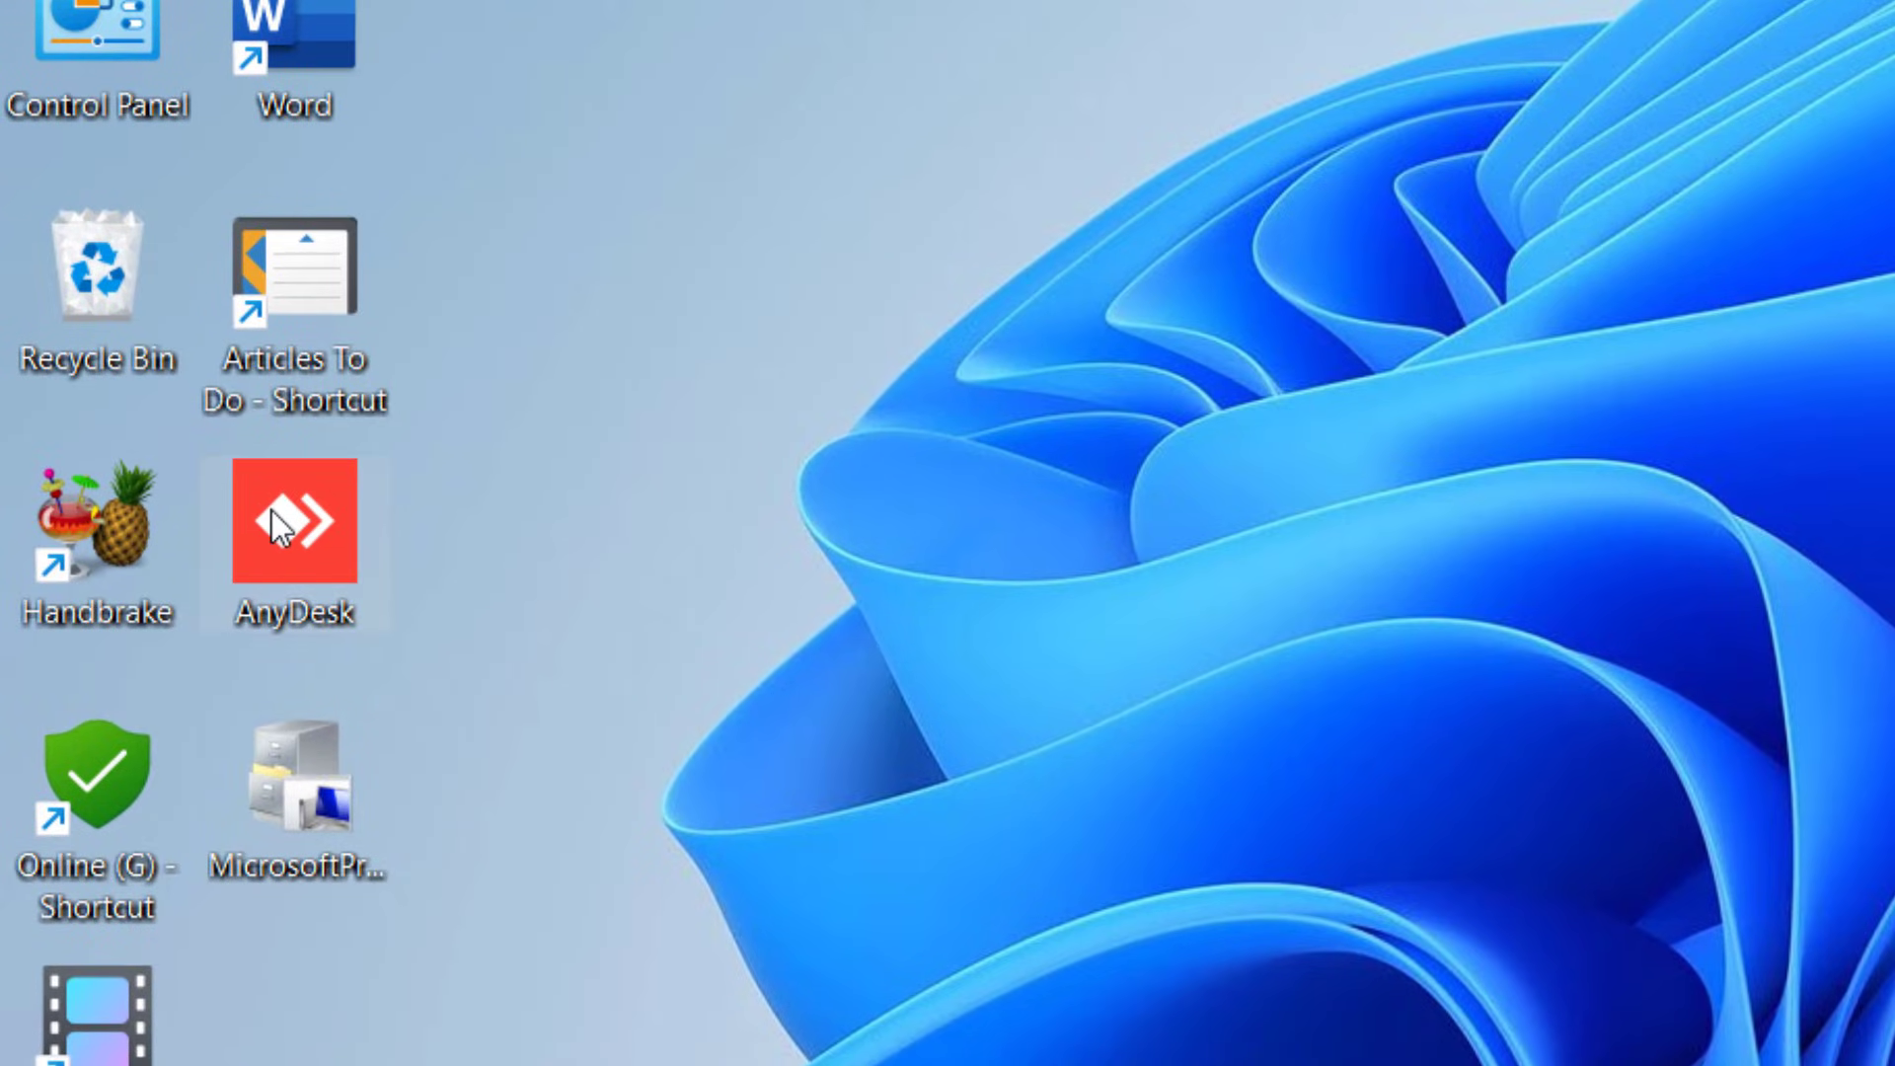
Run AnyDesk as administrator, then choose Restart from the Start menu's power options
right_click(270, 511)
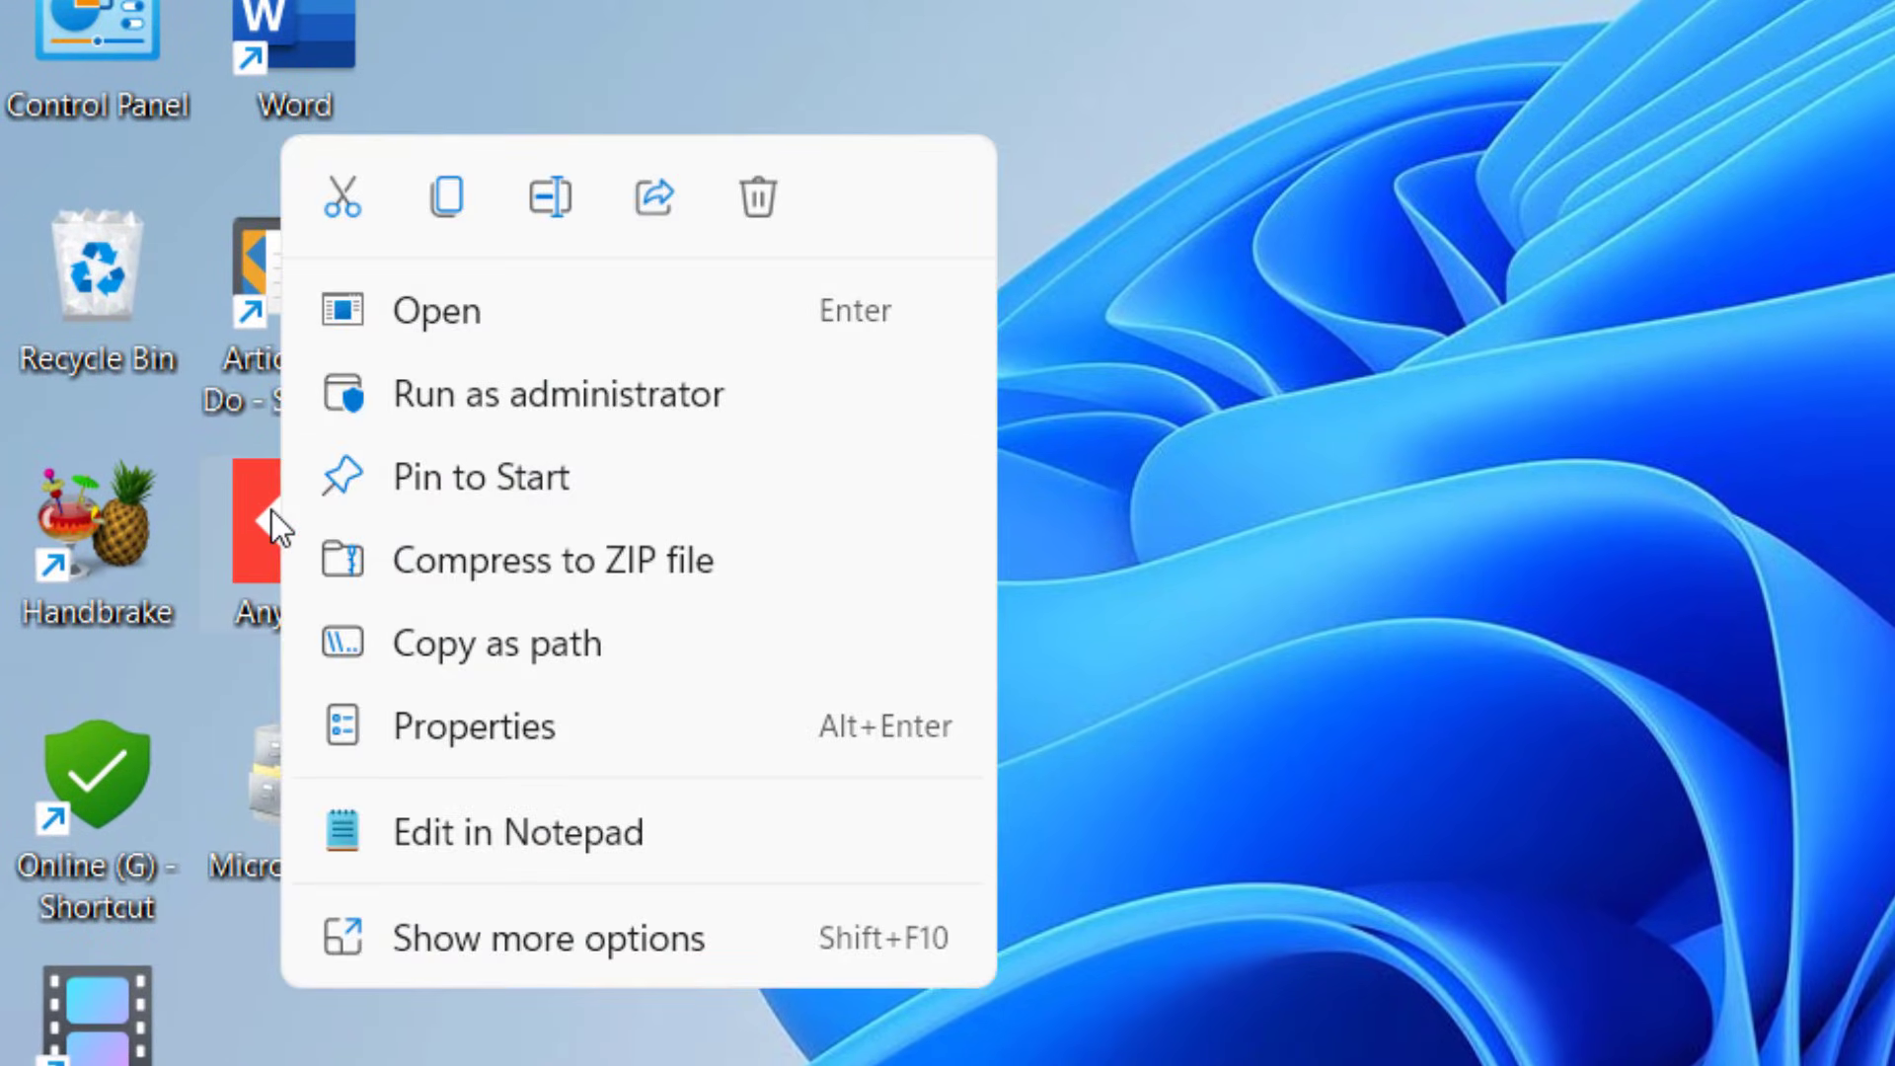
click(711, 408)
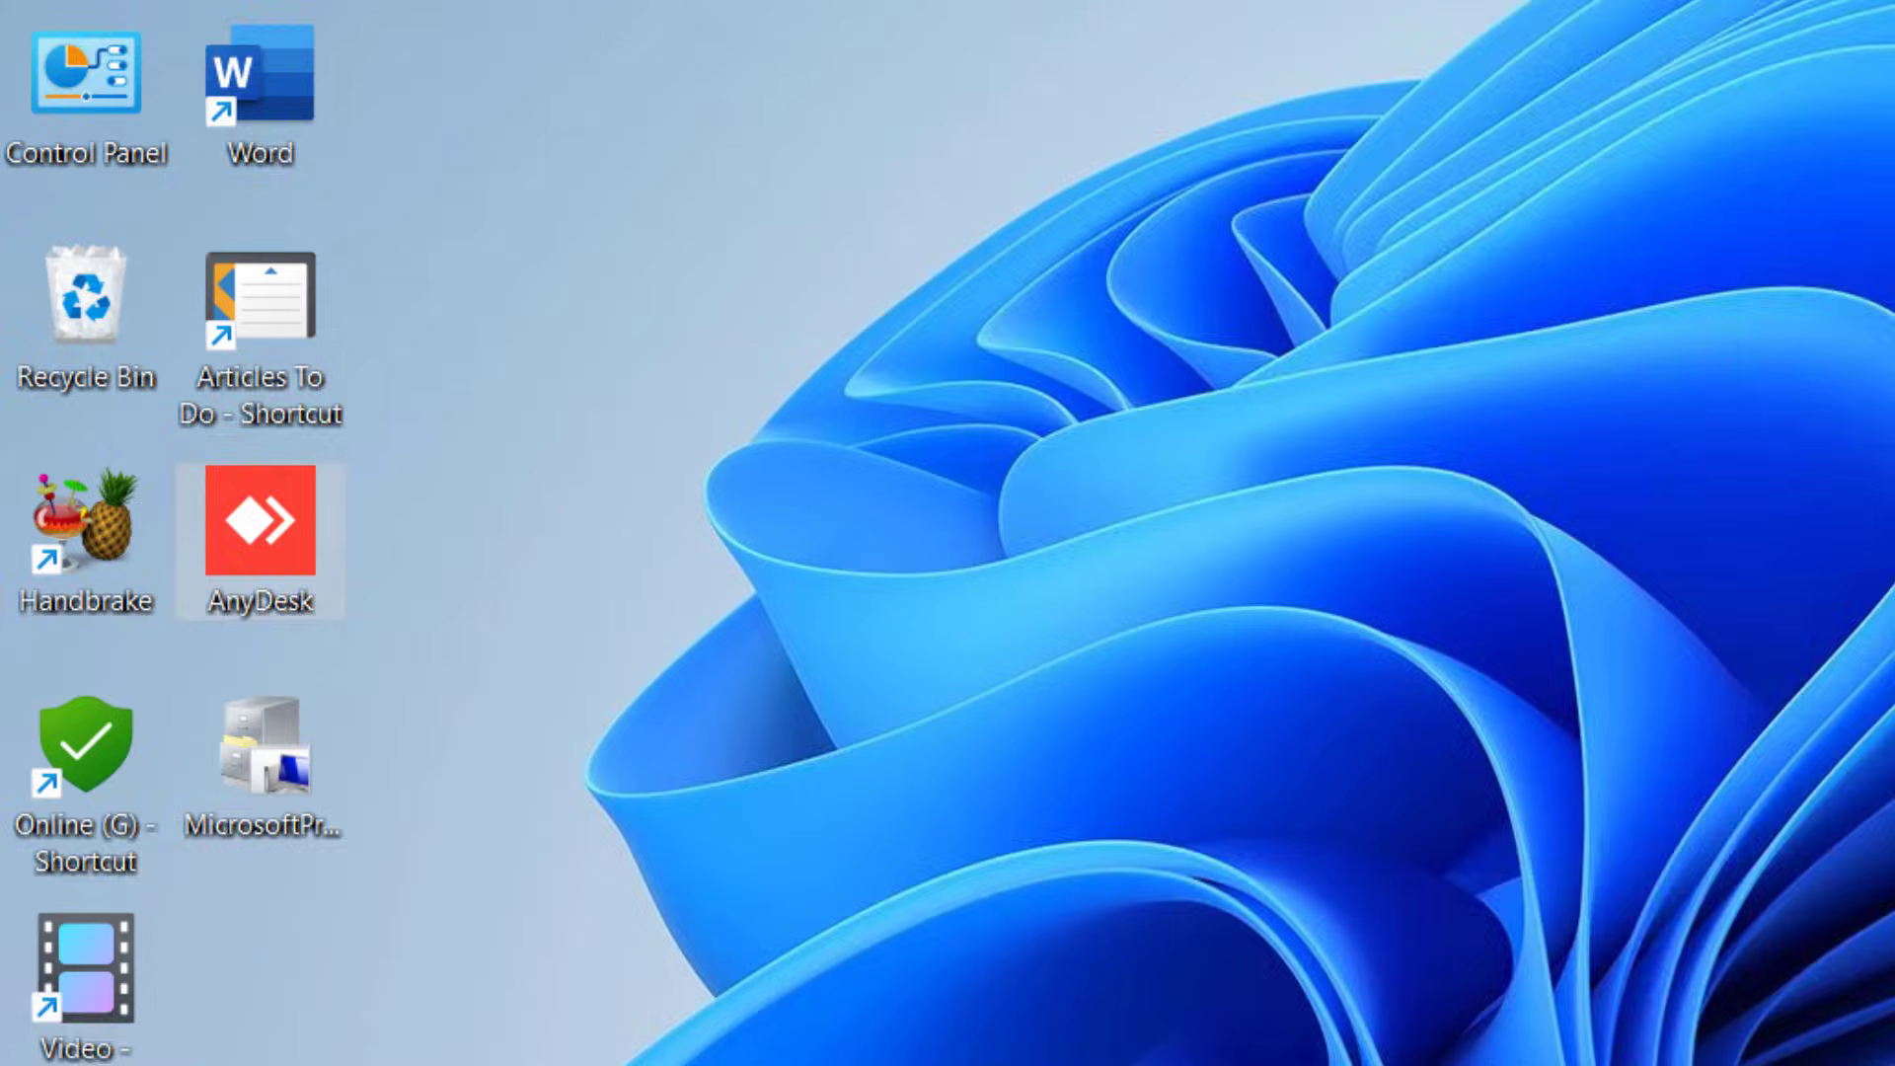
key(super)
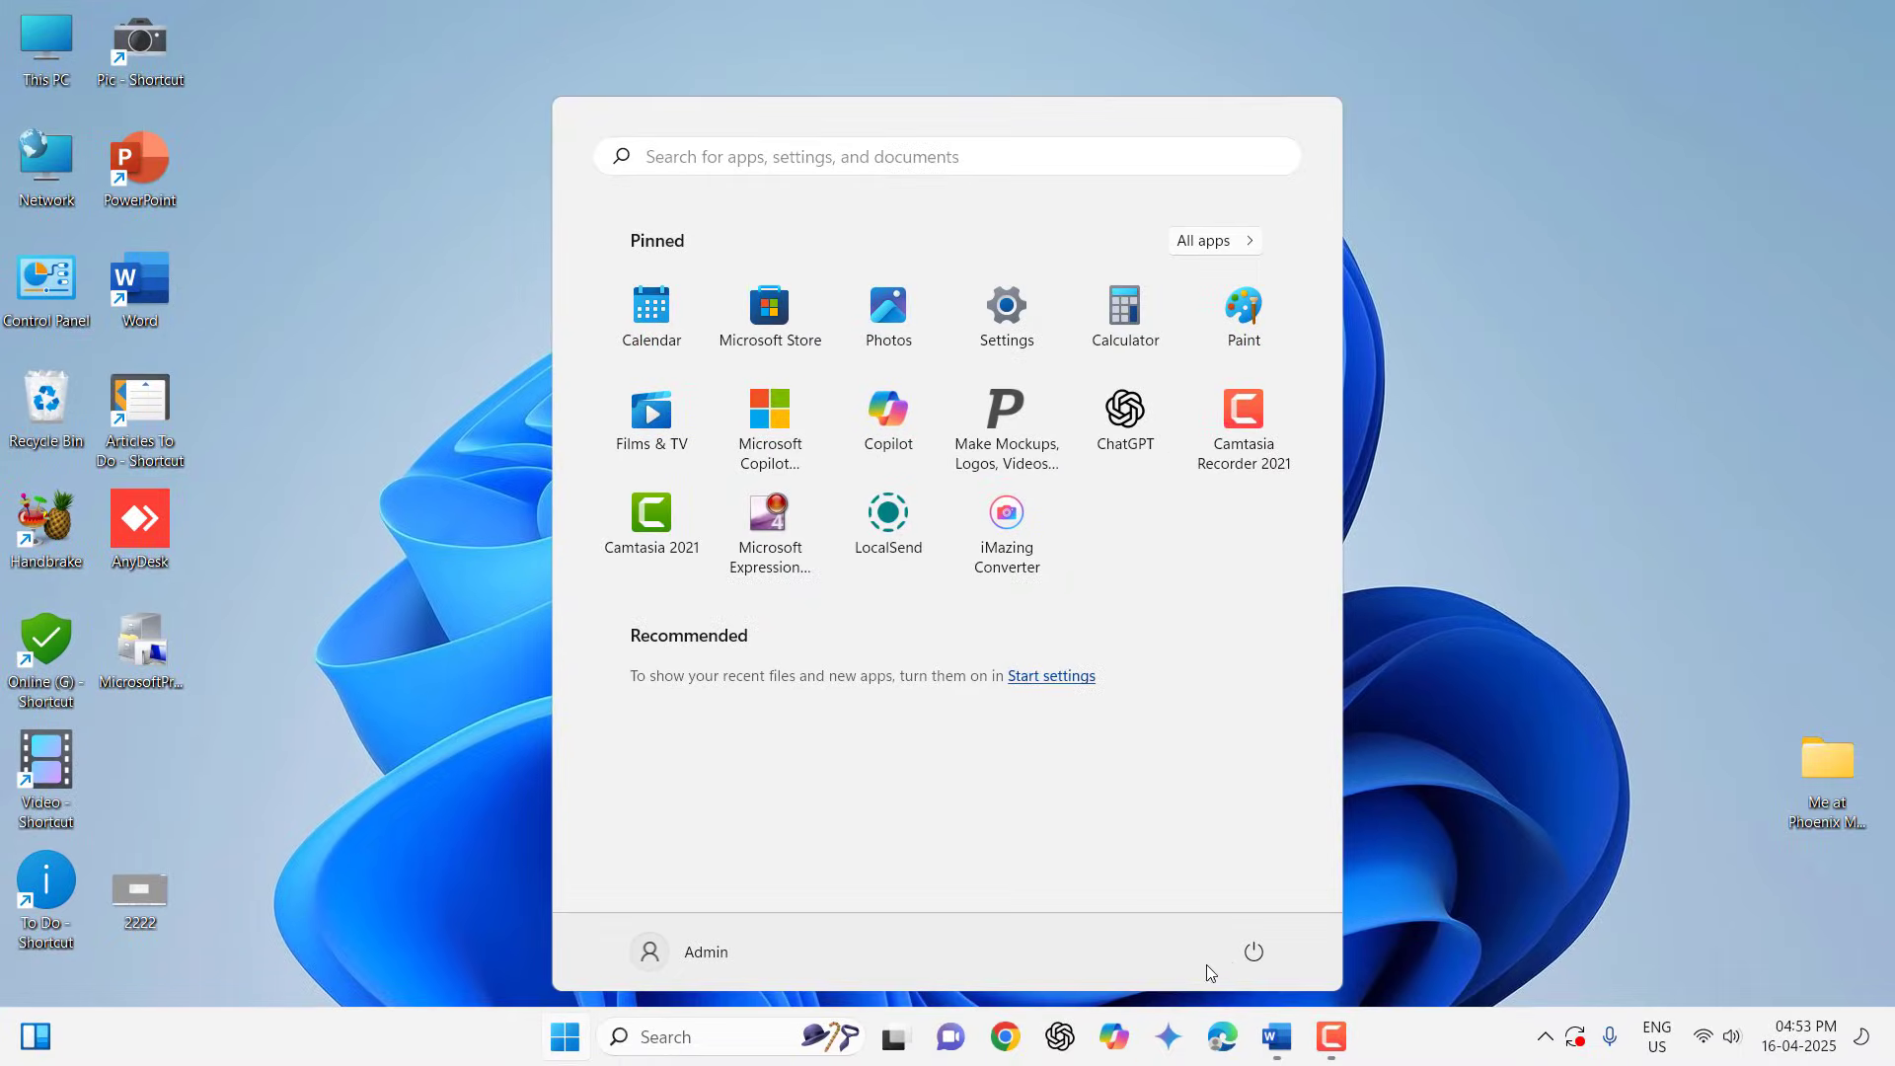
click(1253, 956)
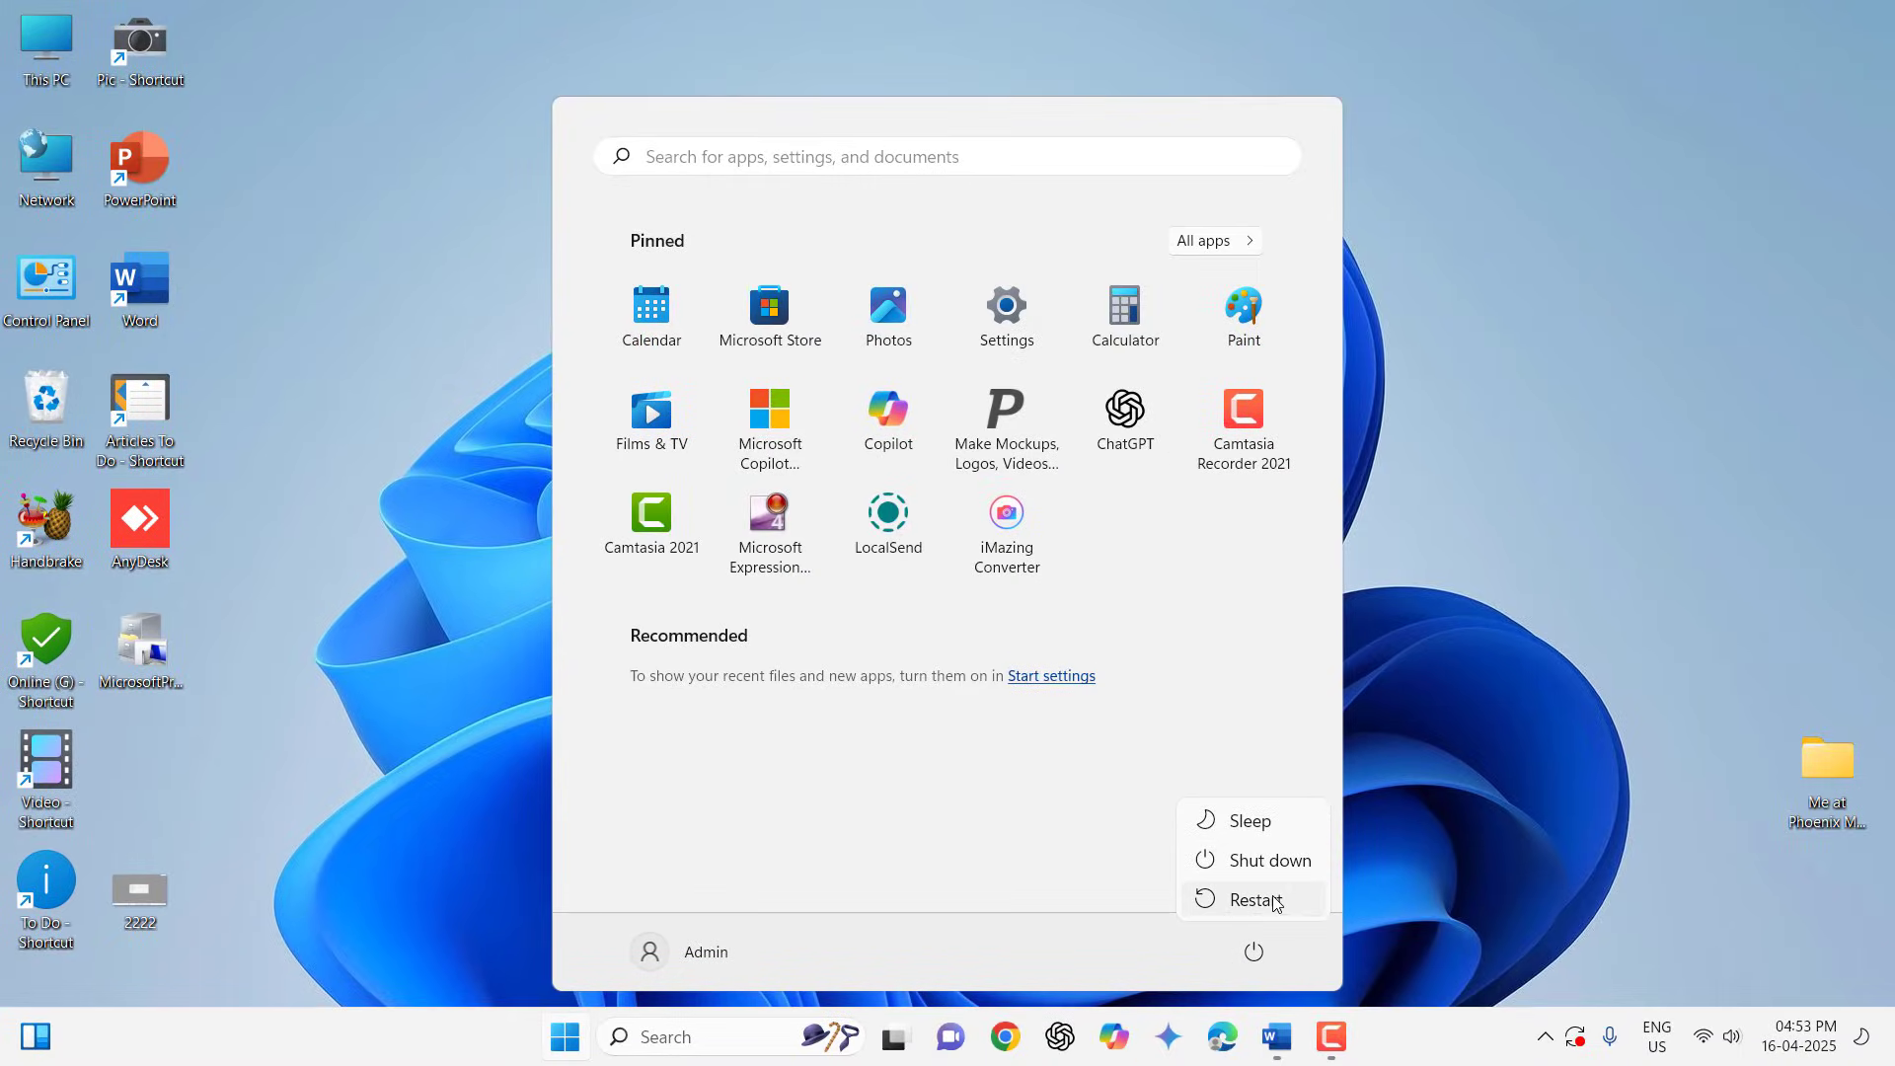
click(1464, 580)
click(1435, 583)
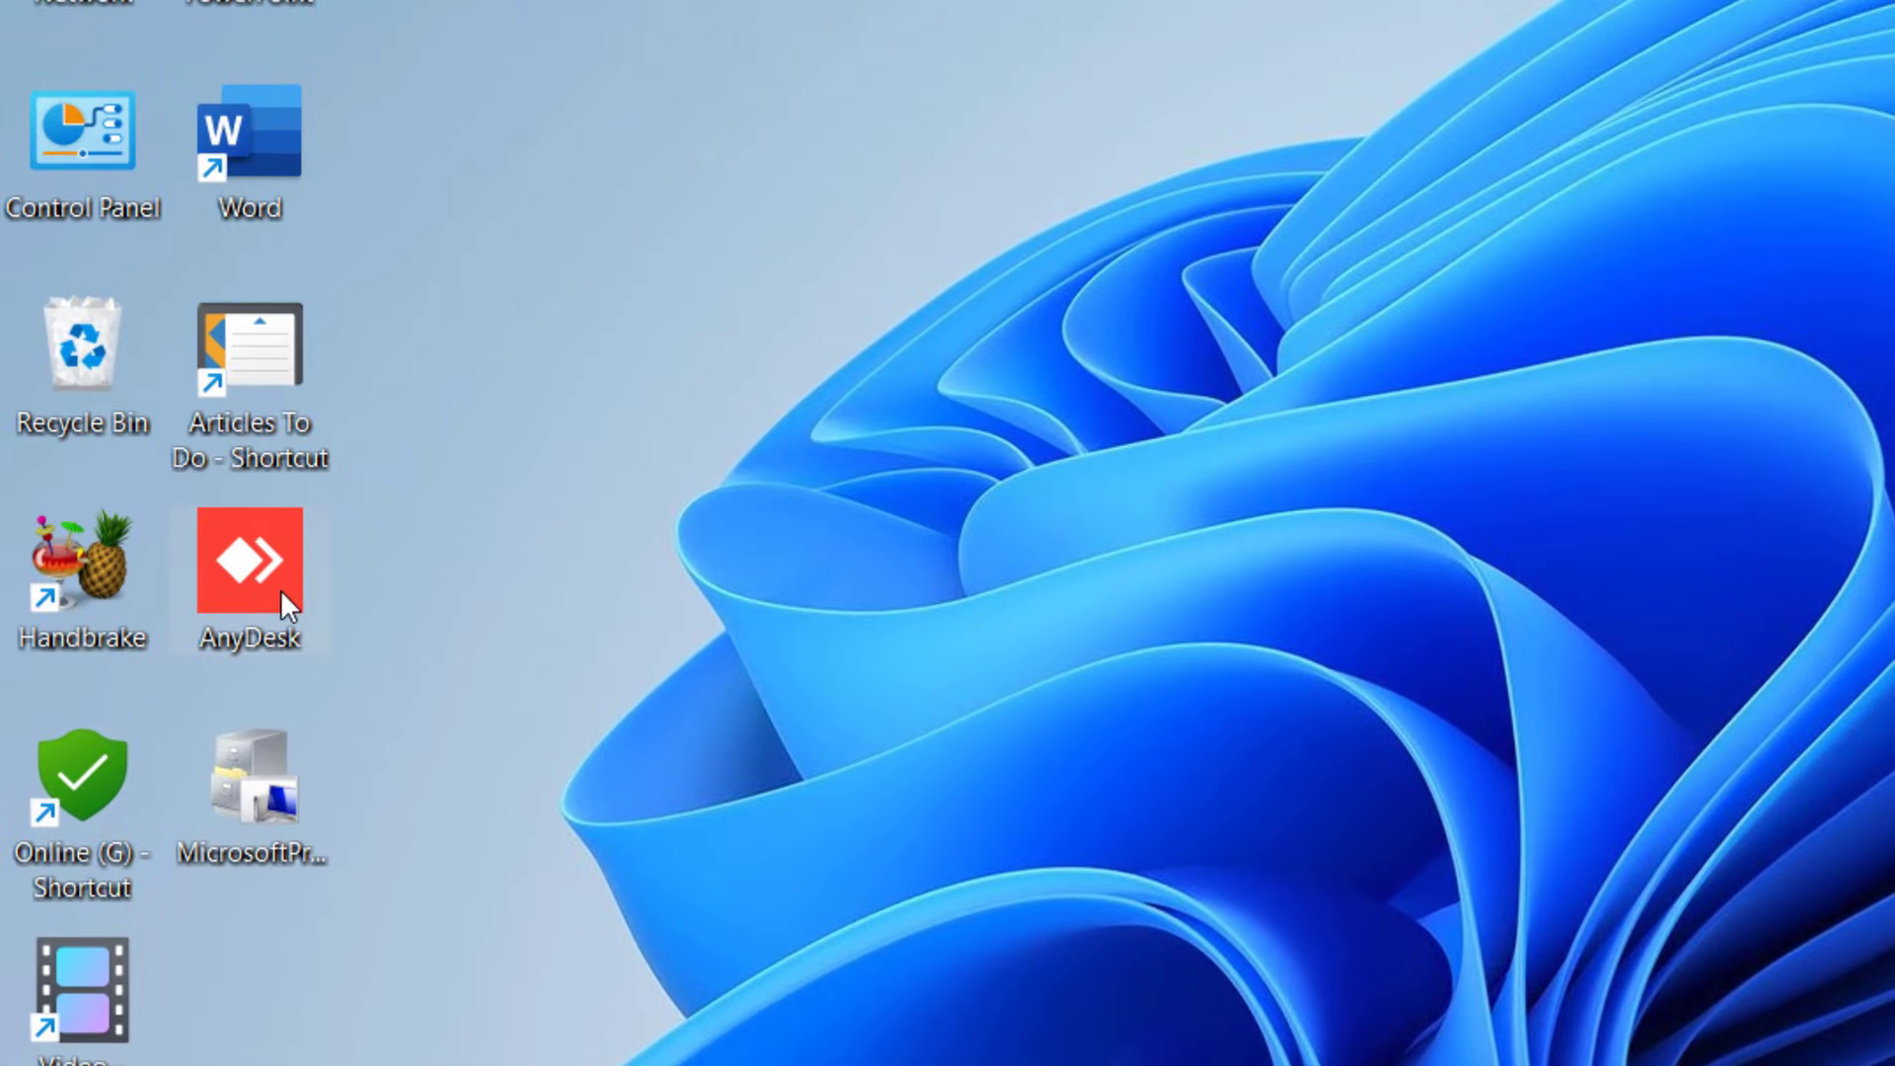
Open AnyDesk.exe's Security properties, review Admin's permissions and start editing them
right_click(157, 536)
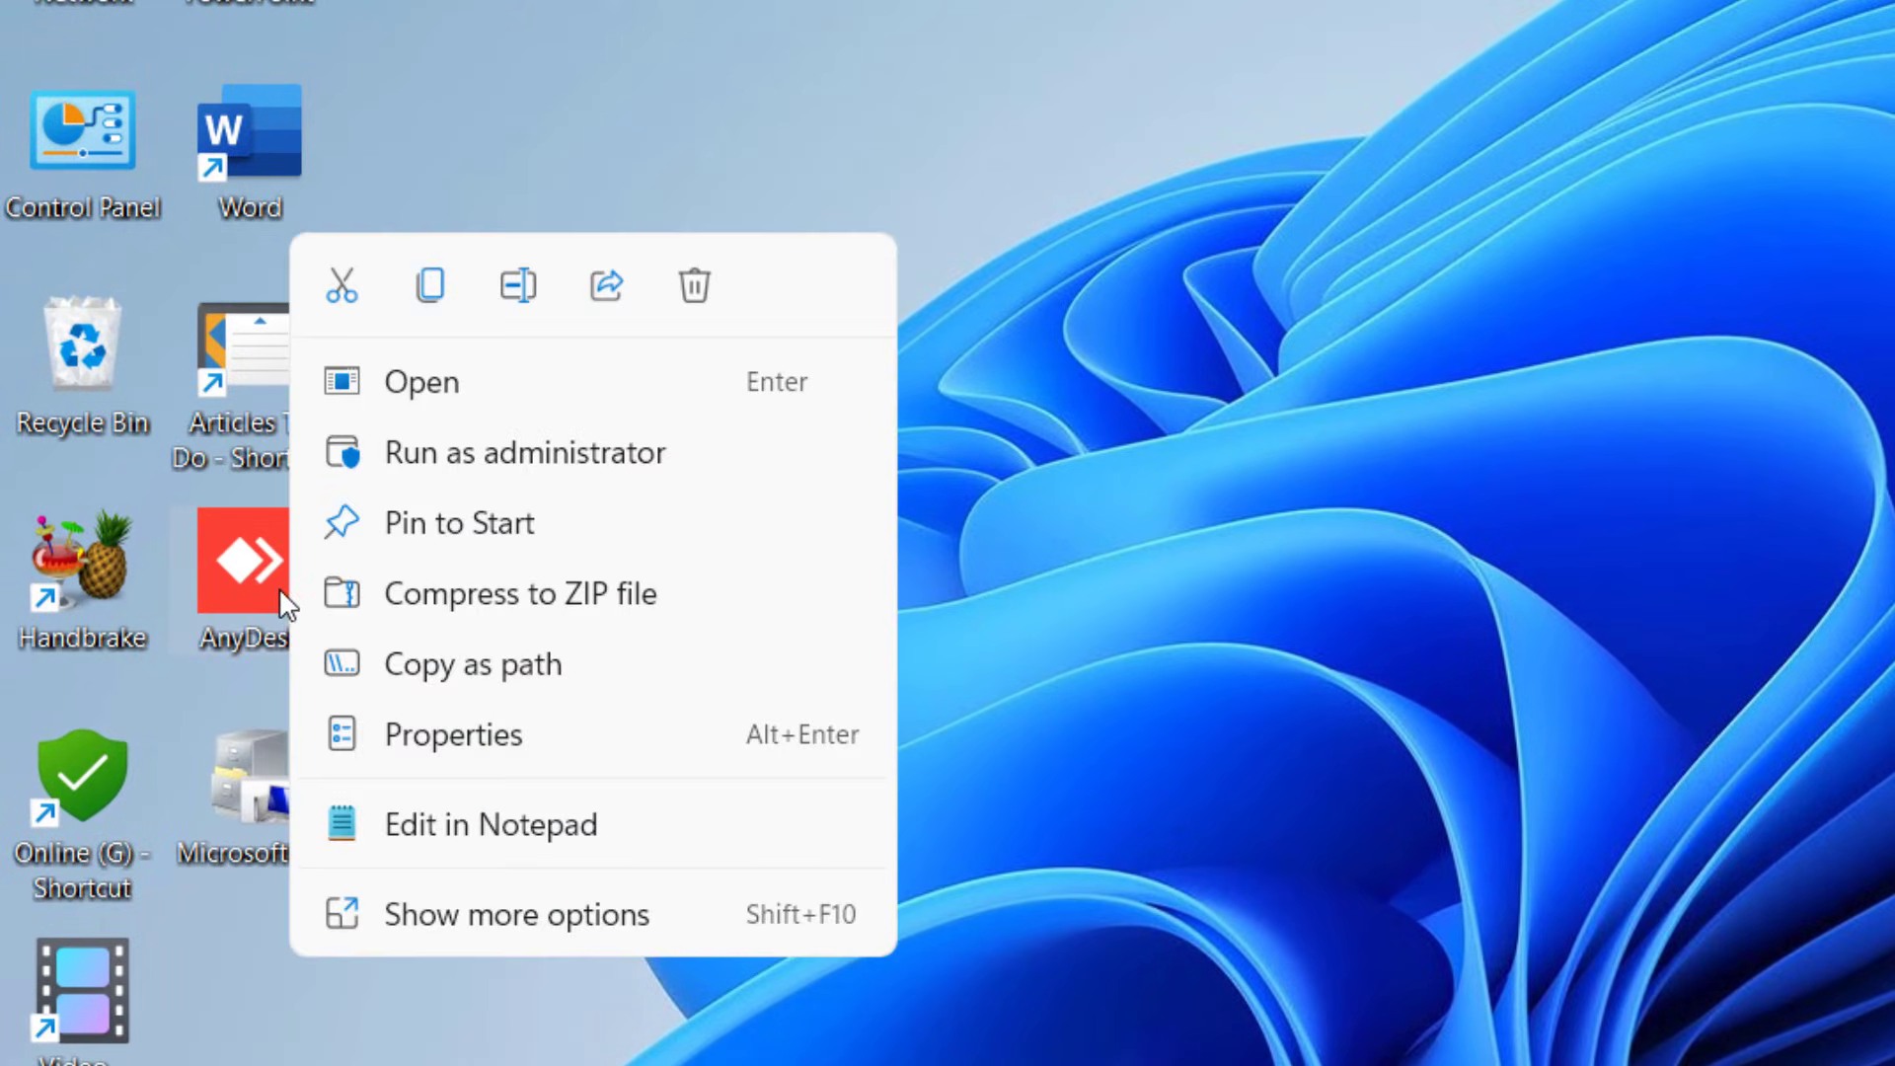
click(588, 750)
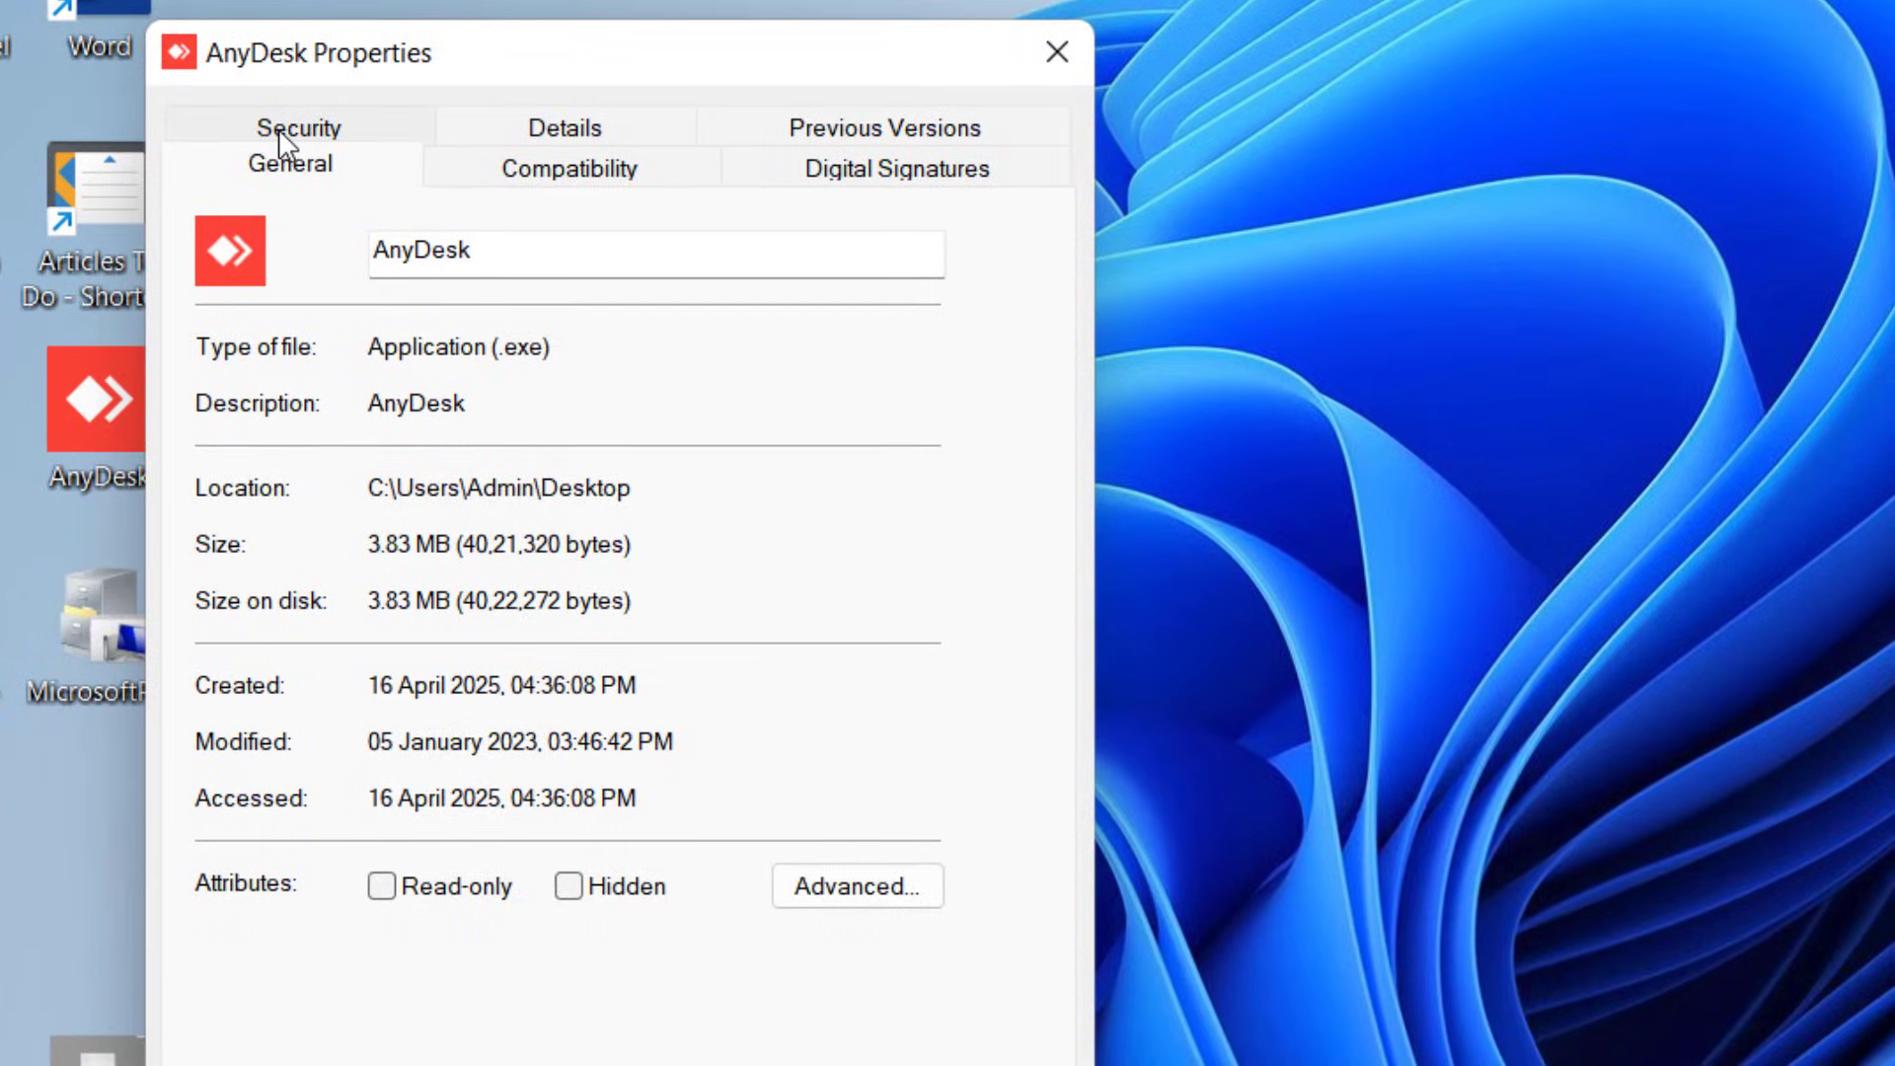
click(279, 130)
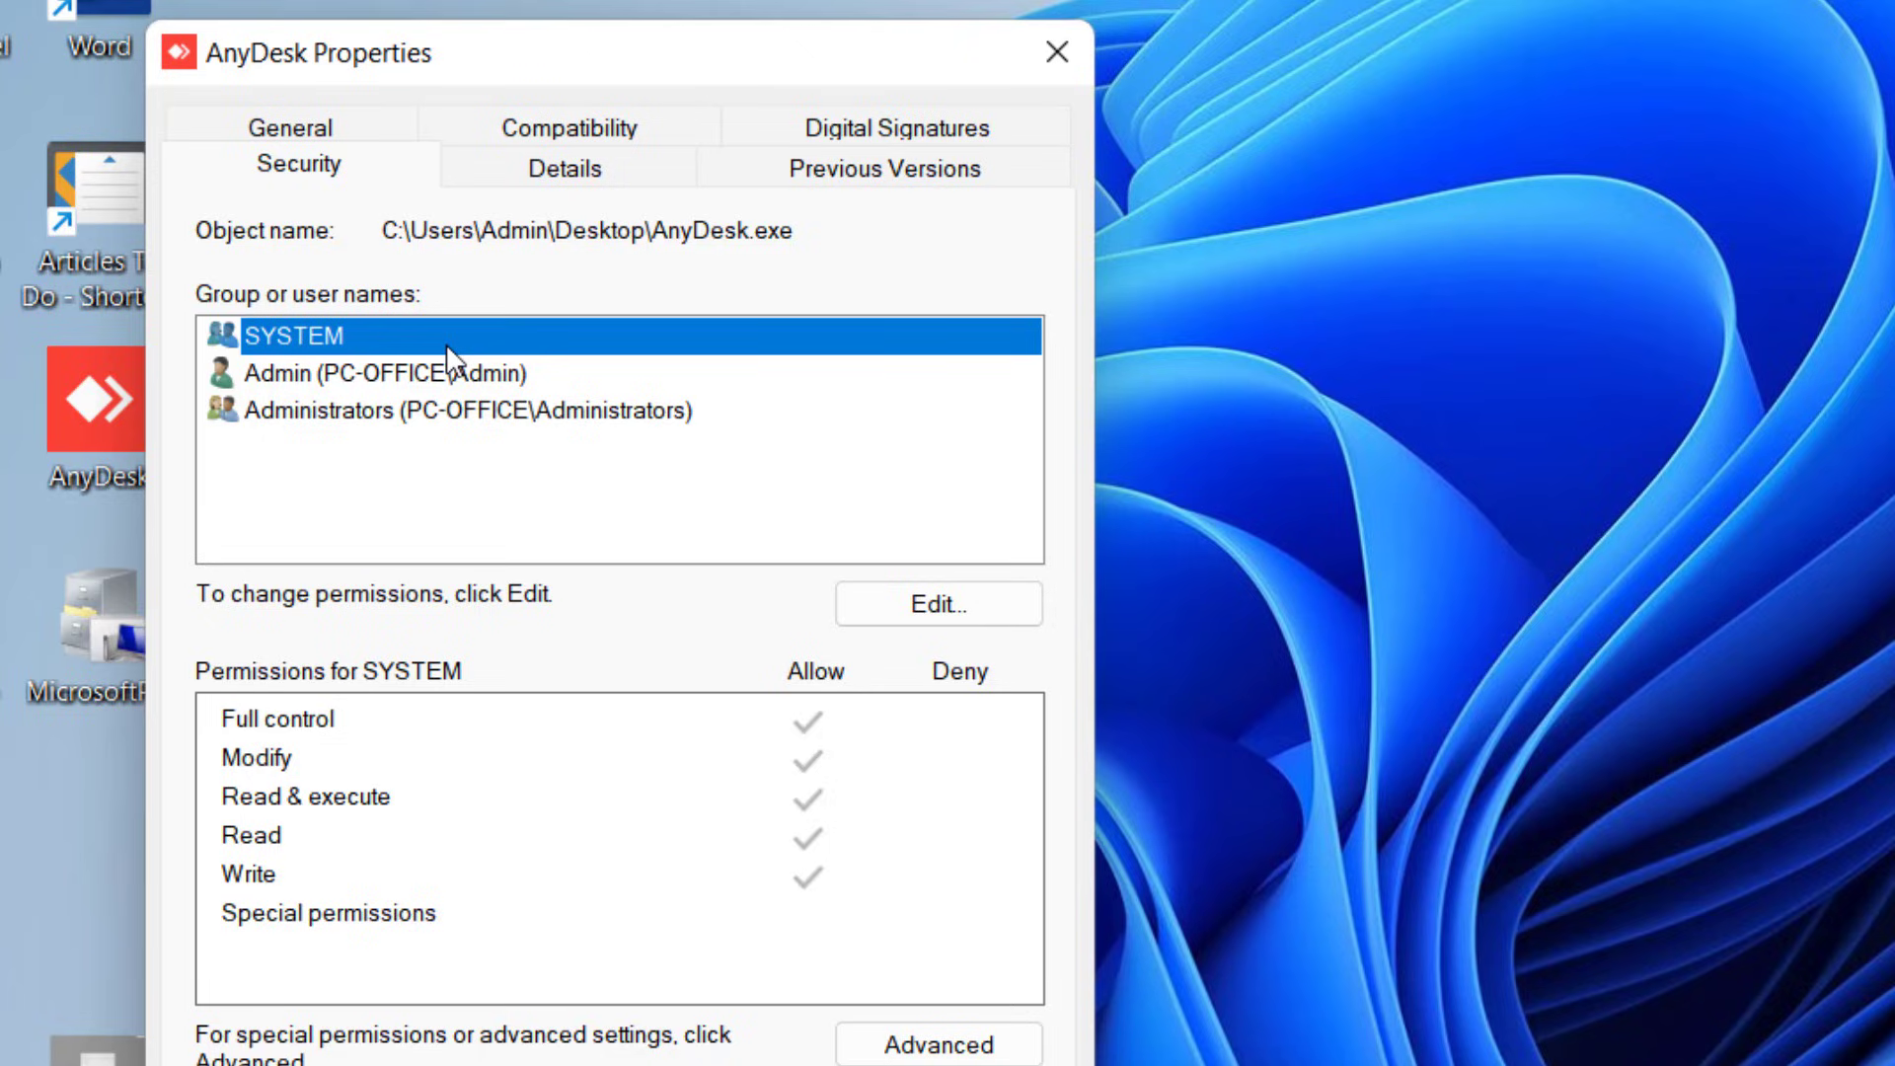
click(452, 372)
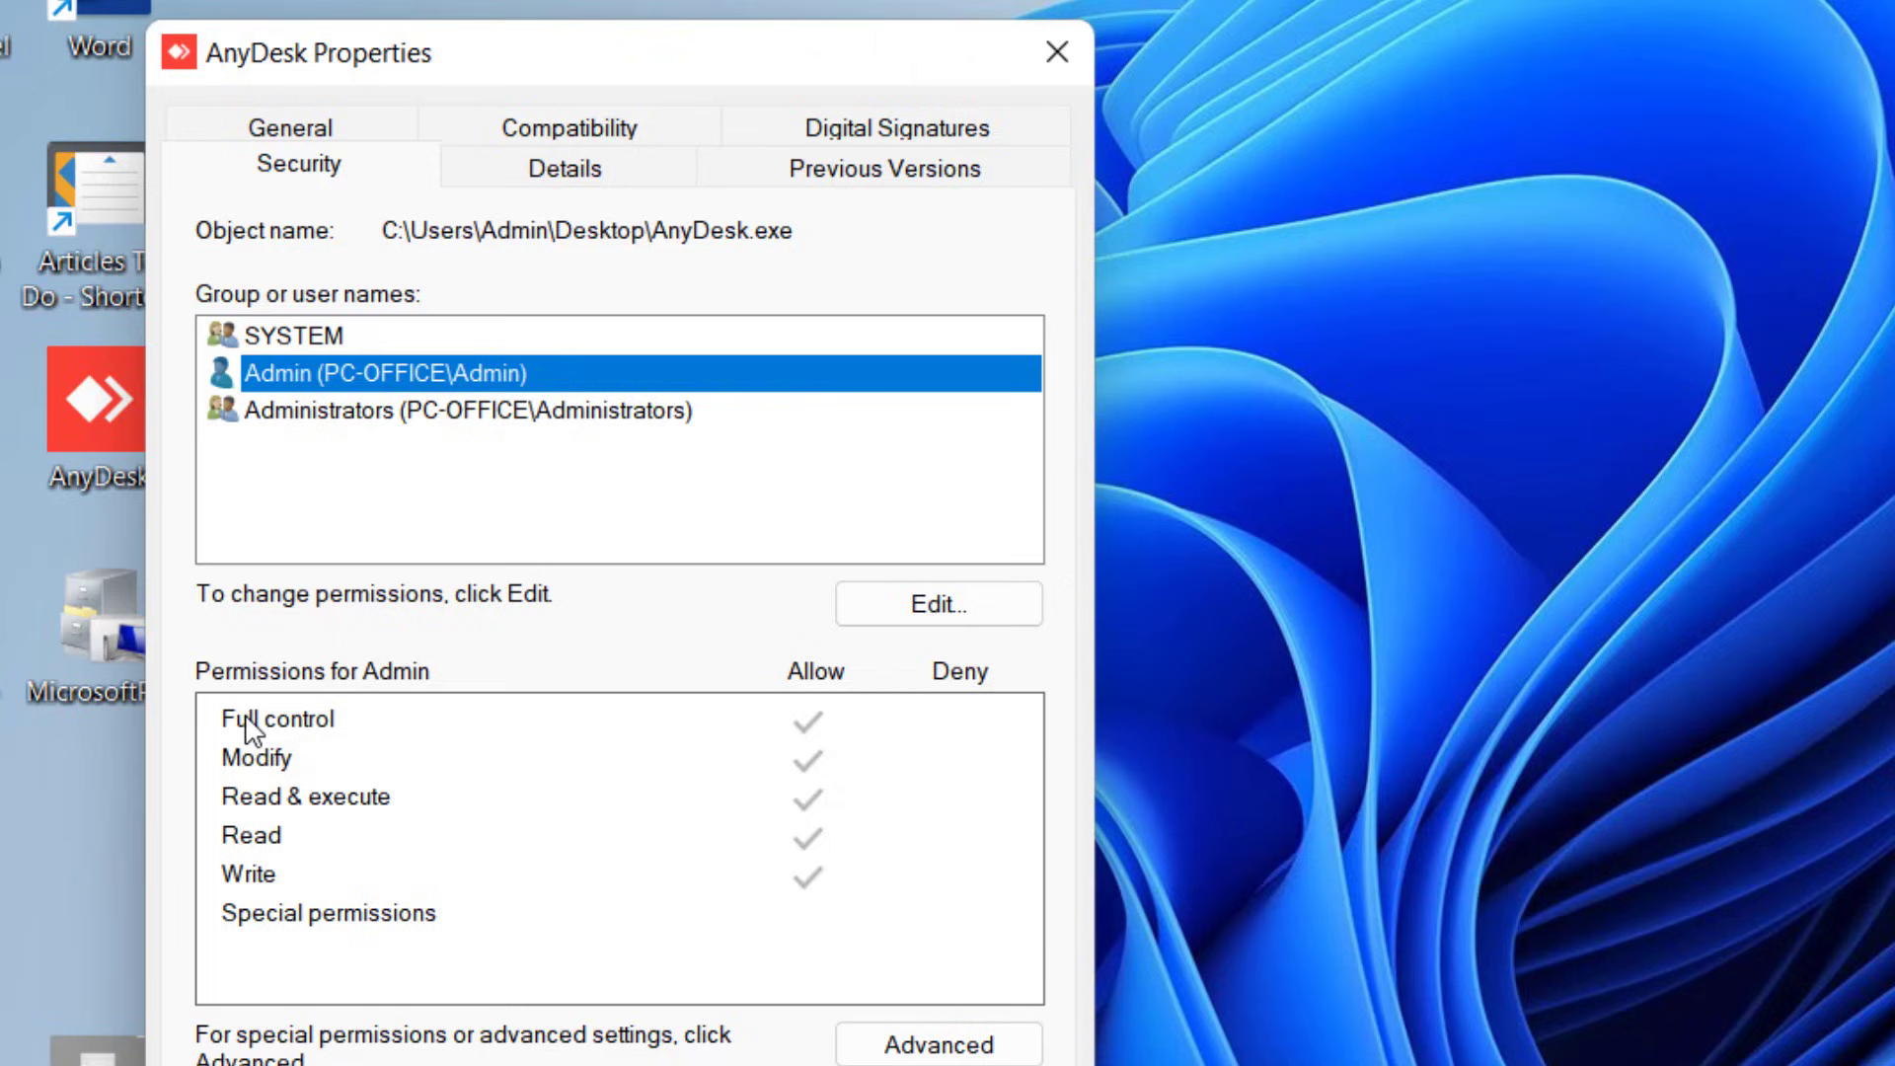
click(933, 620)
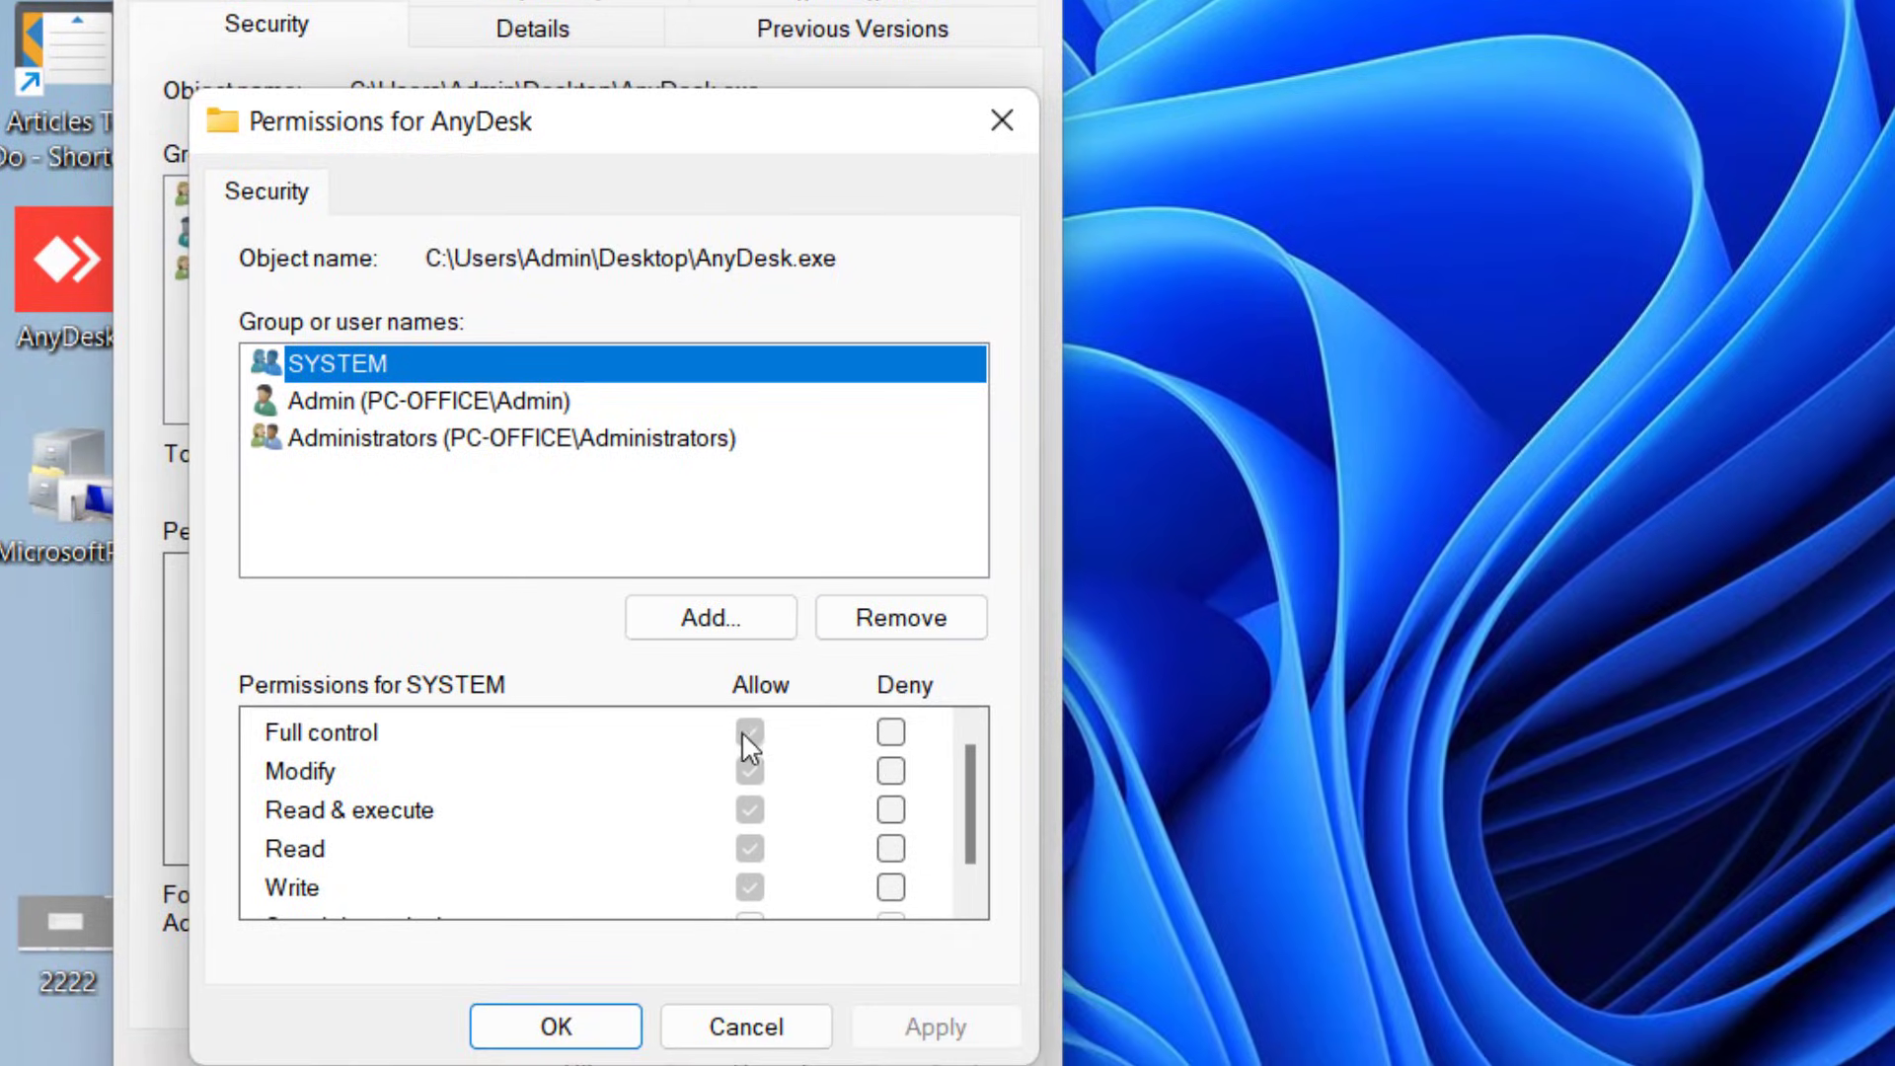
Clear Admin's Deny boxes for Full control, Modify, Read & execute, Read and Write, then apply
click(474, 404)
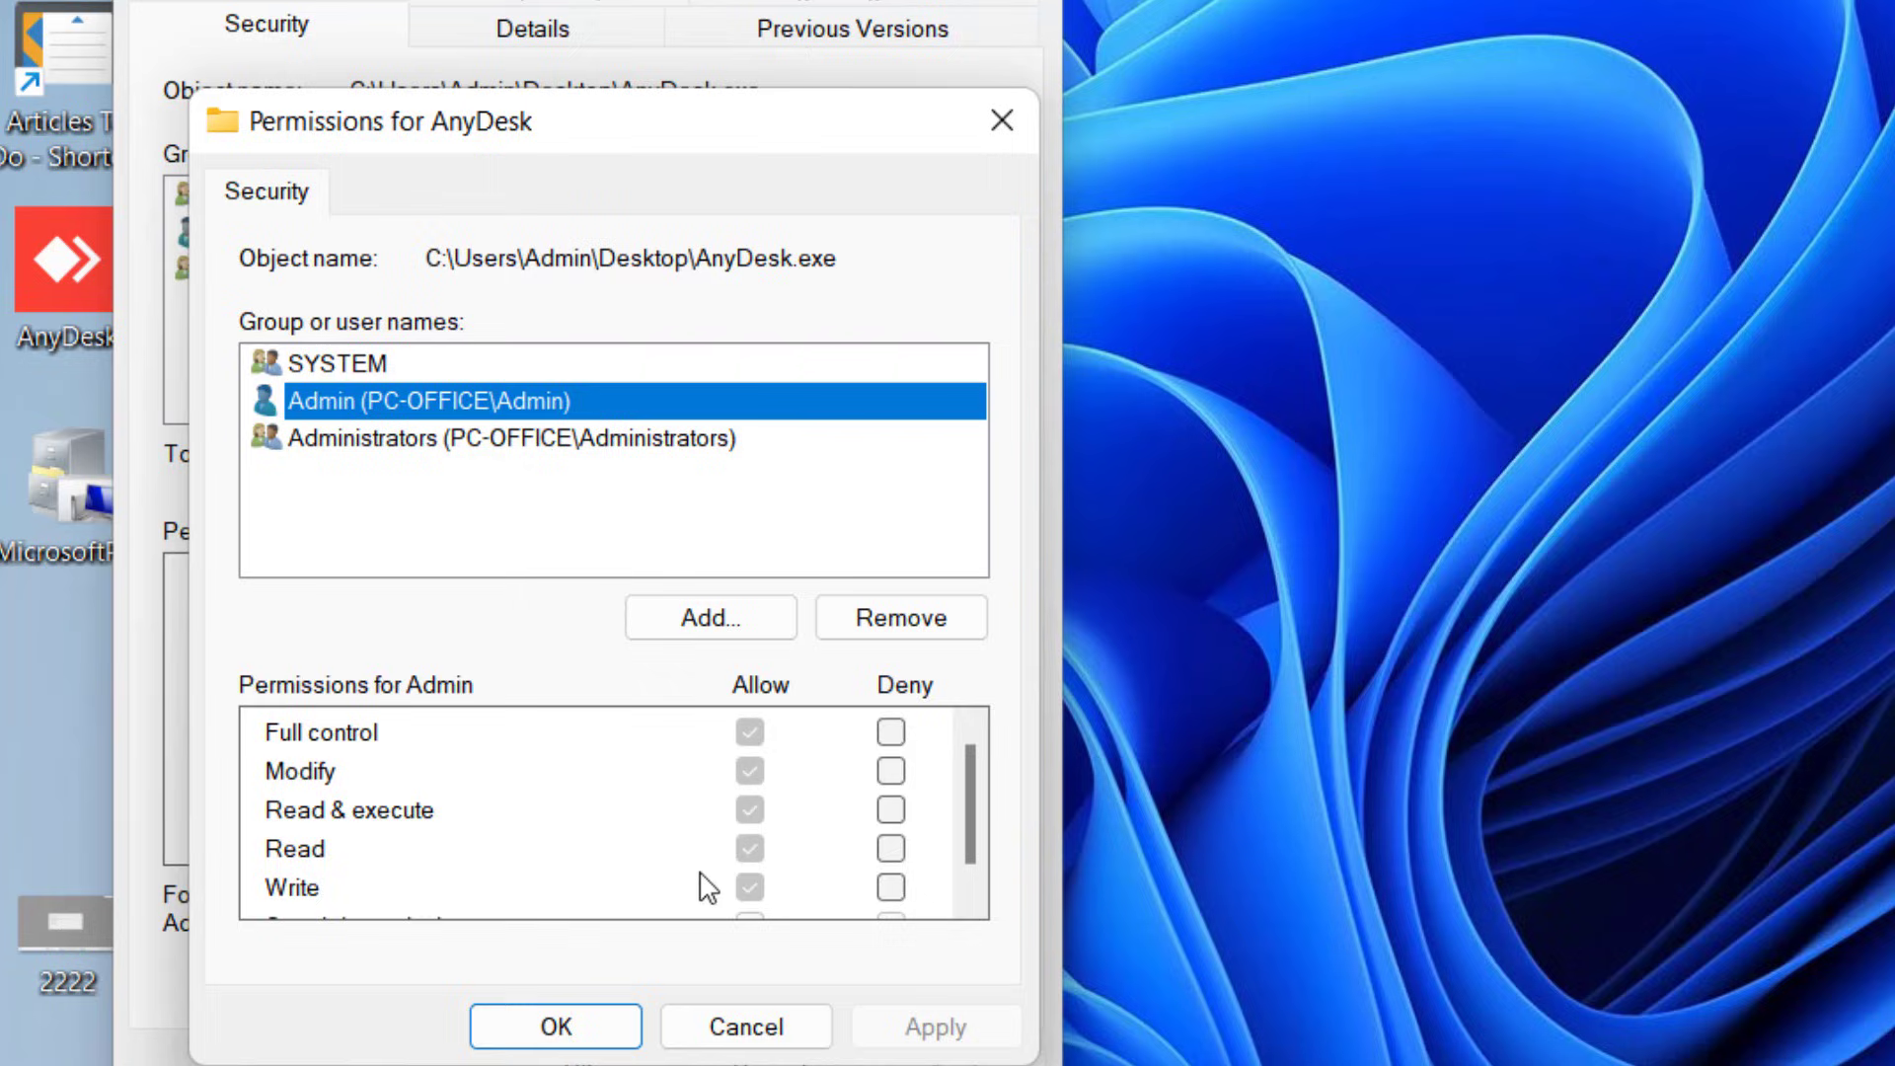
click(890, 731)
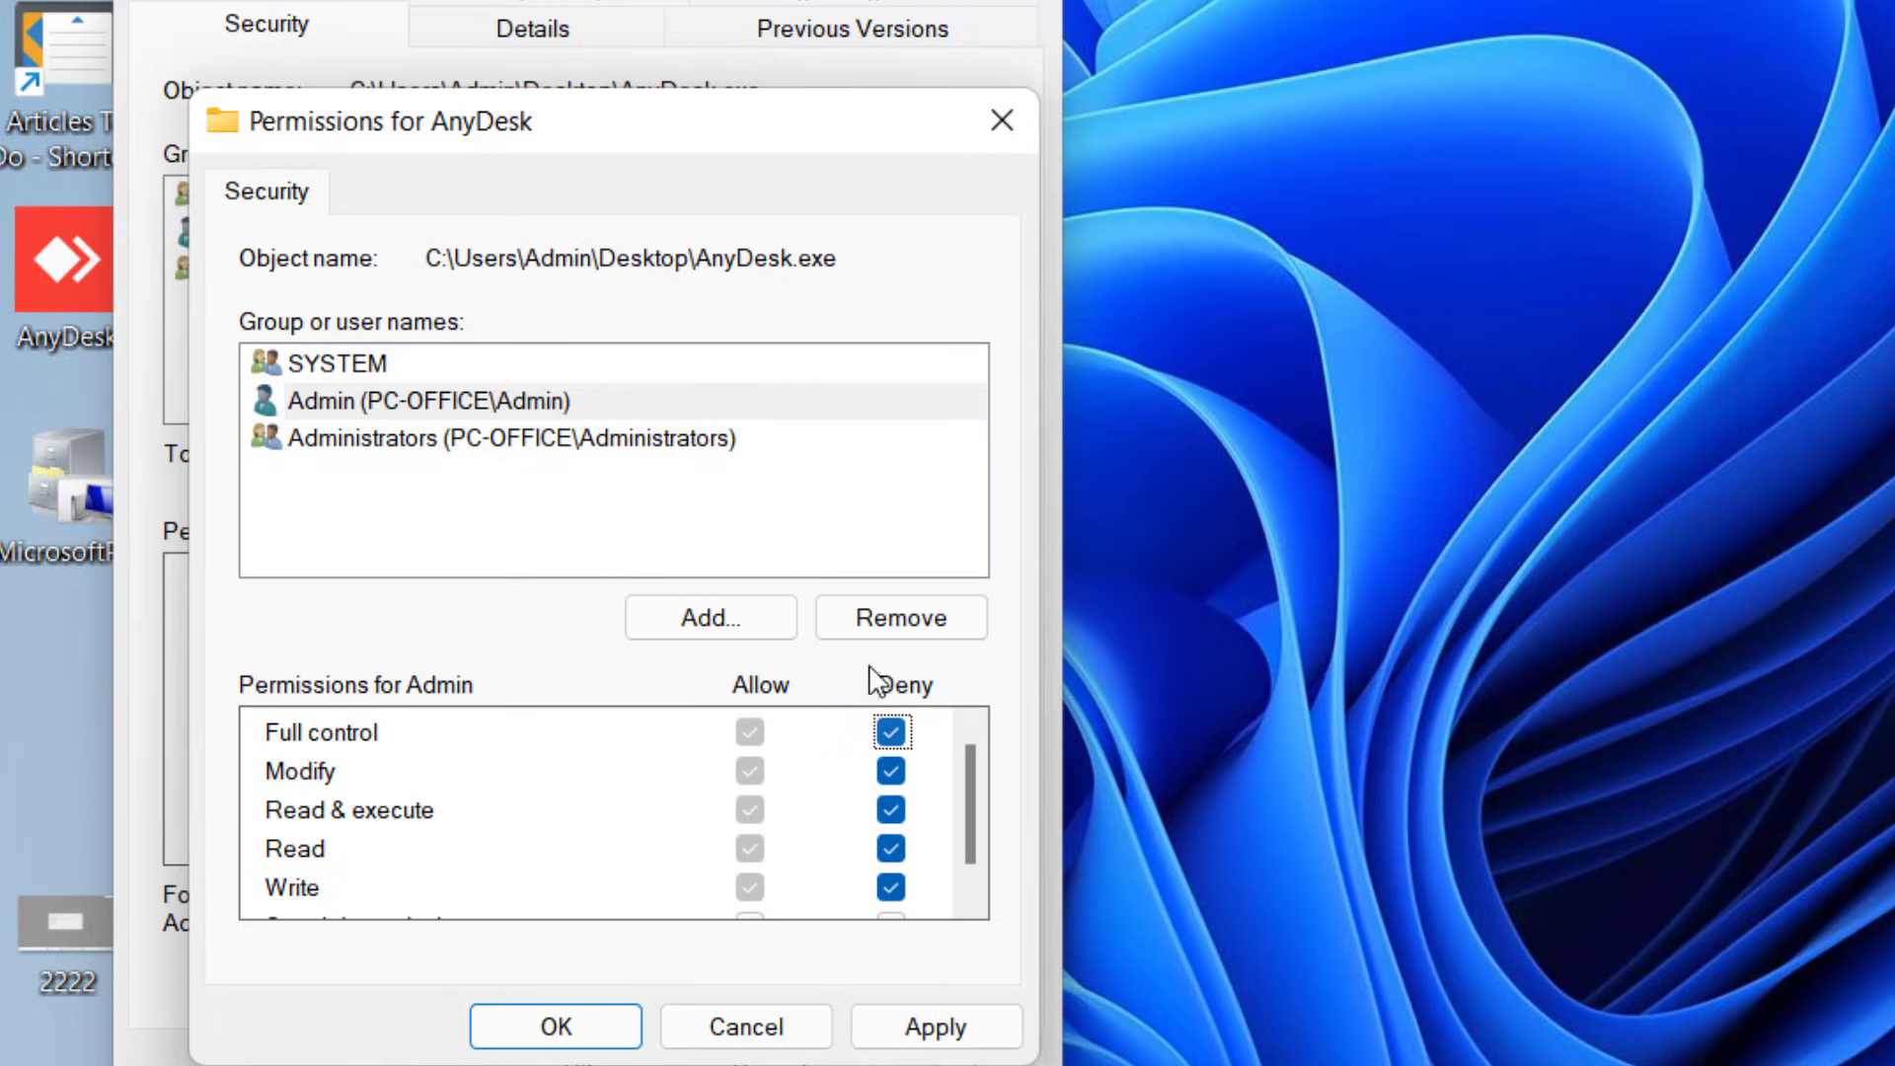
click(890, 731)
click(891, 770)
click(890, 809)
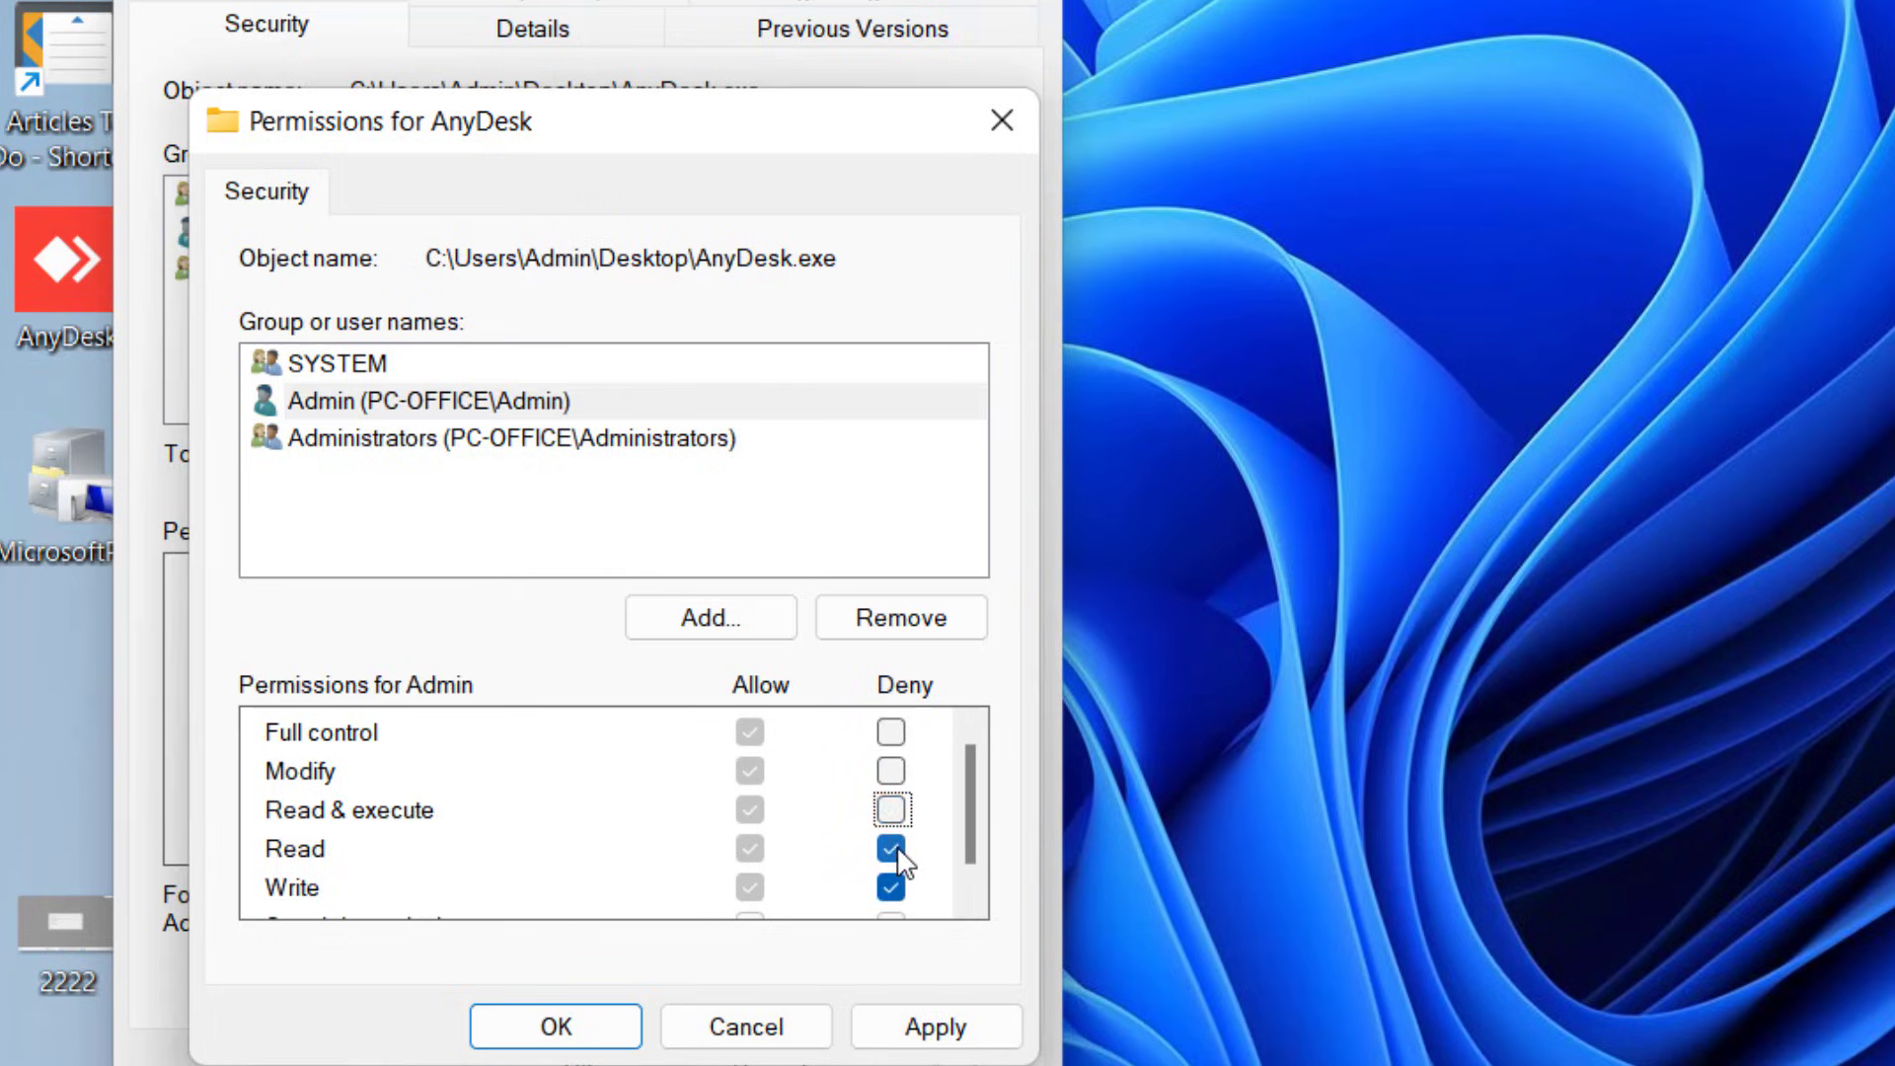
click(890, 847)
scroll(895, 887, down, 1)
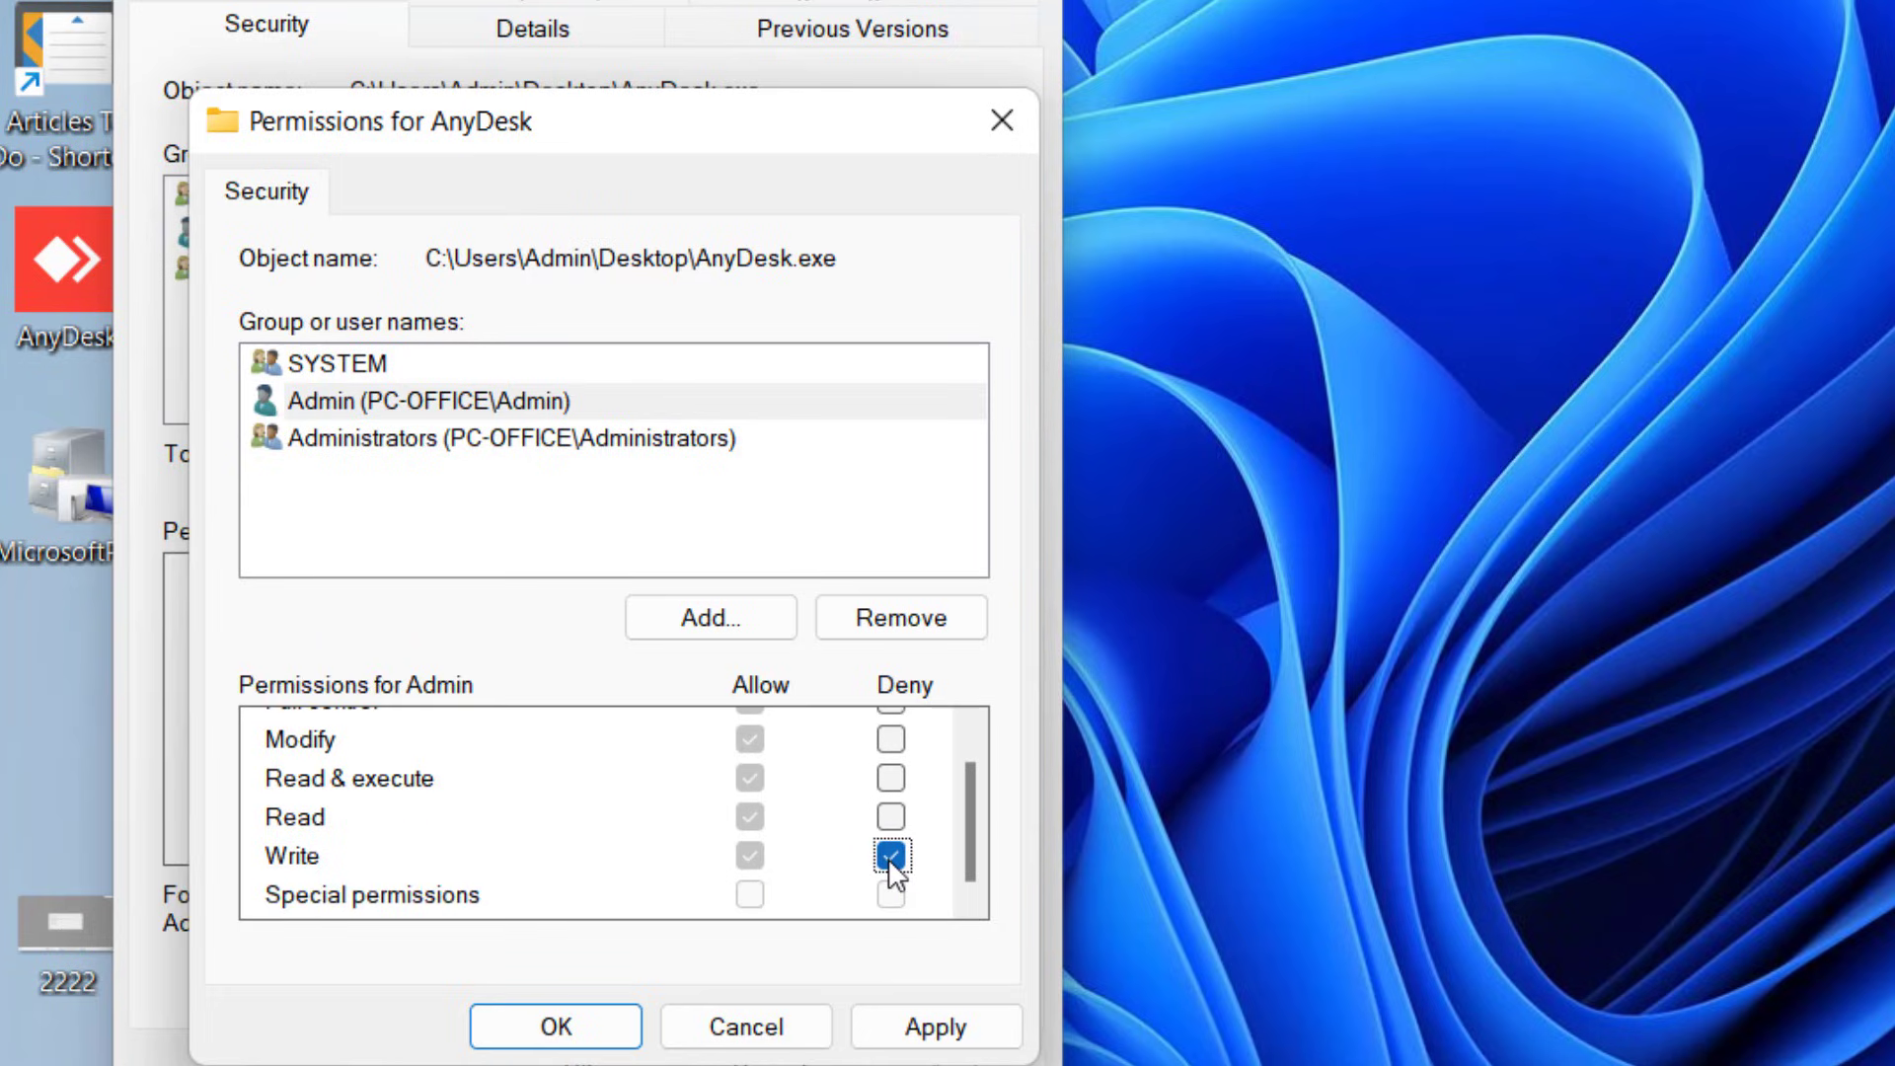
click(890, 854)
click(926, 1026)
click(613, 1026)
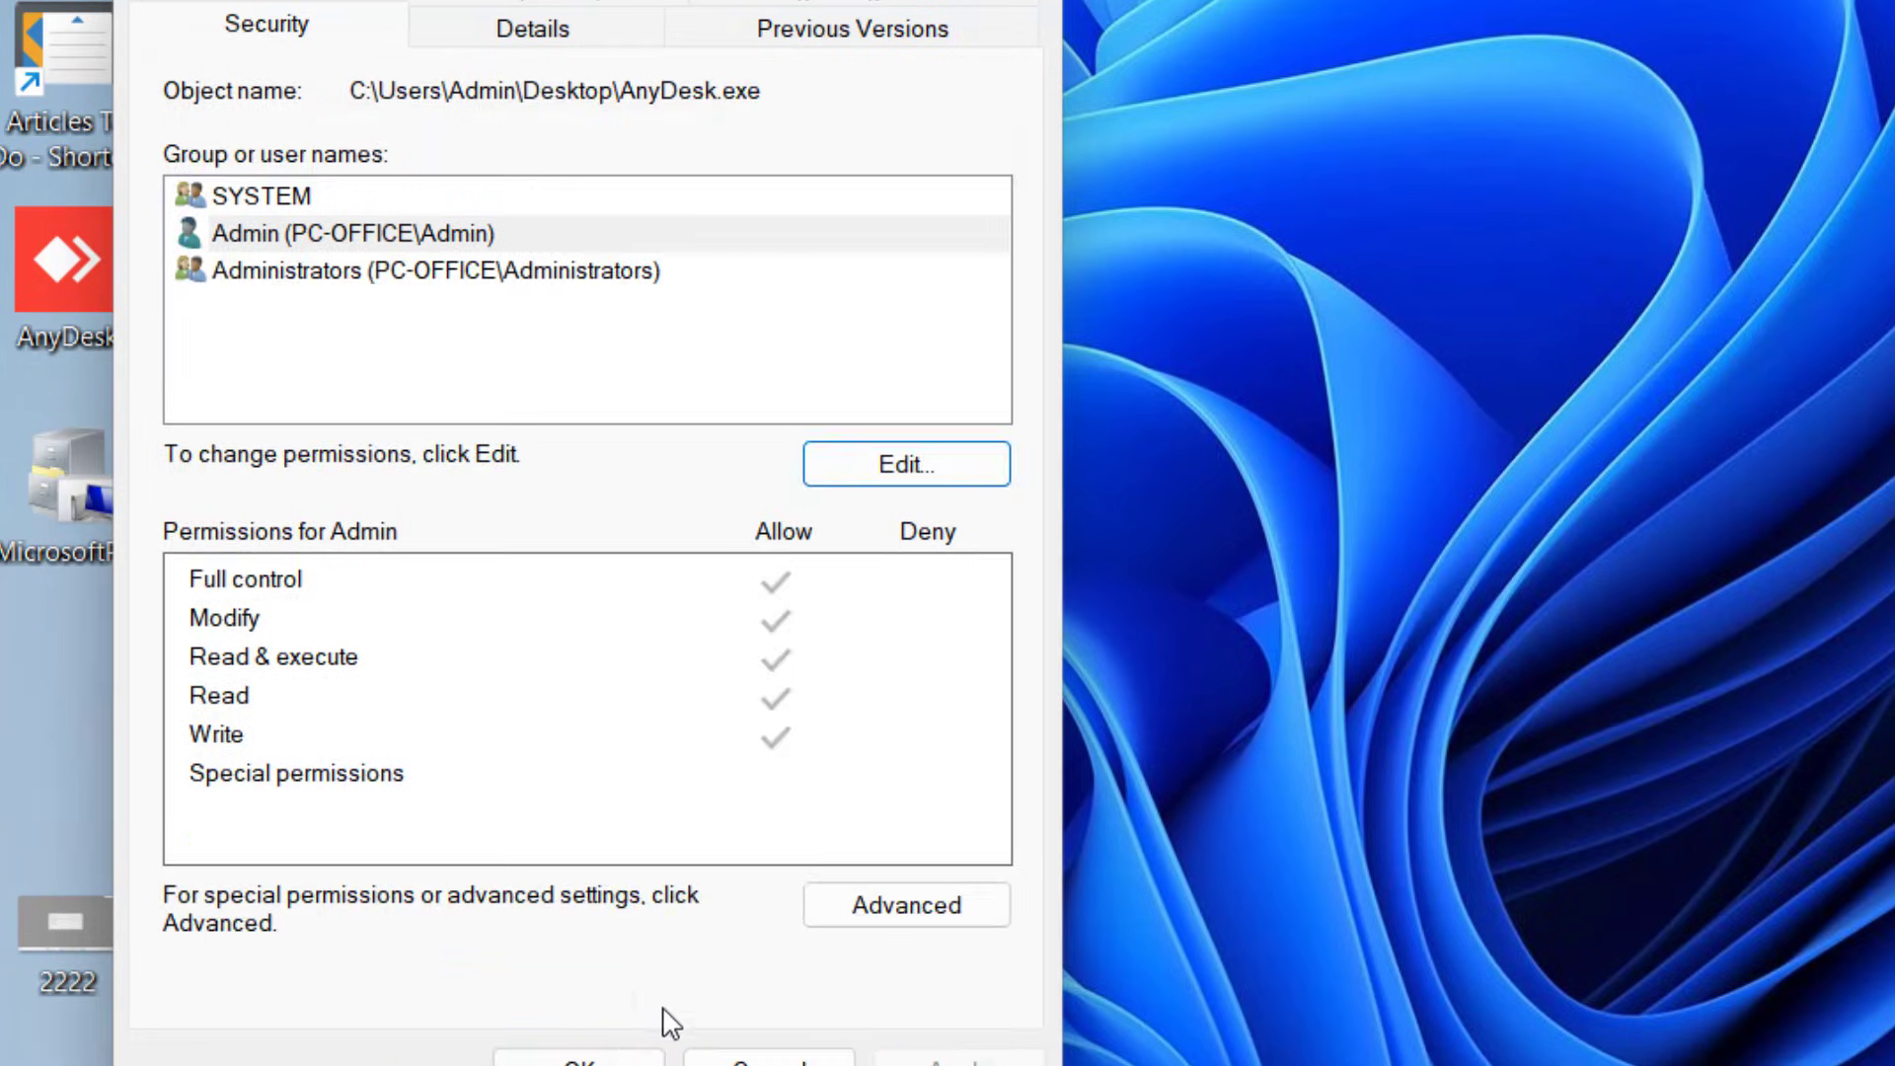
click(598, 1058)
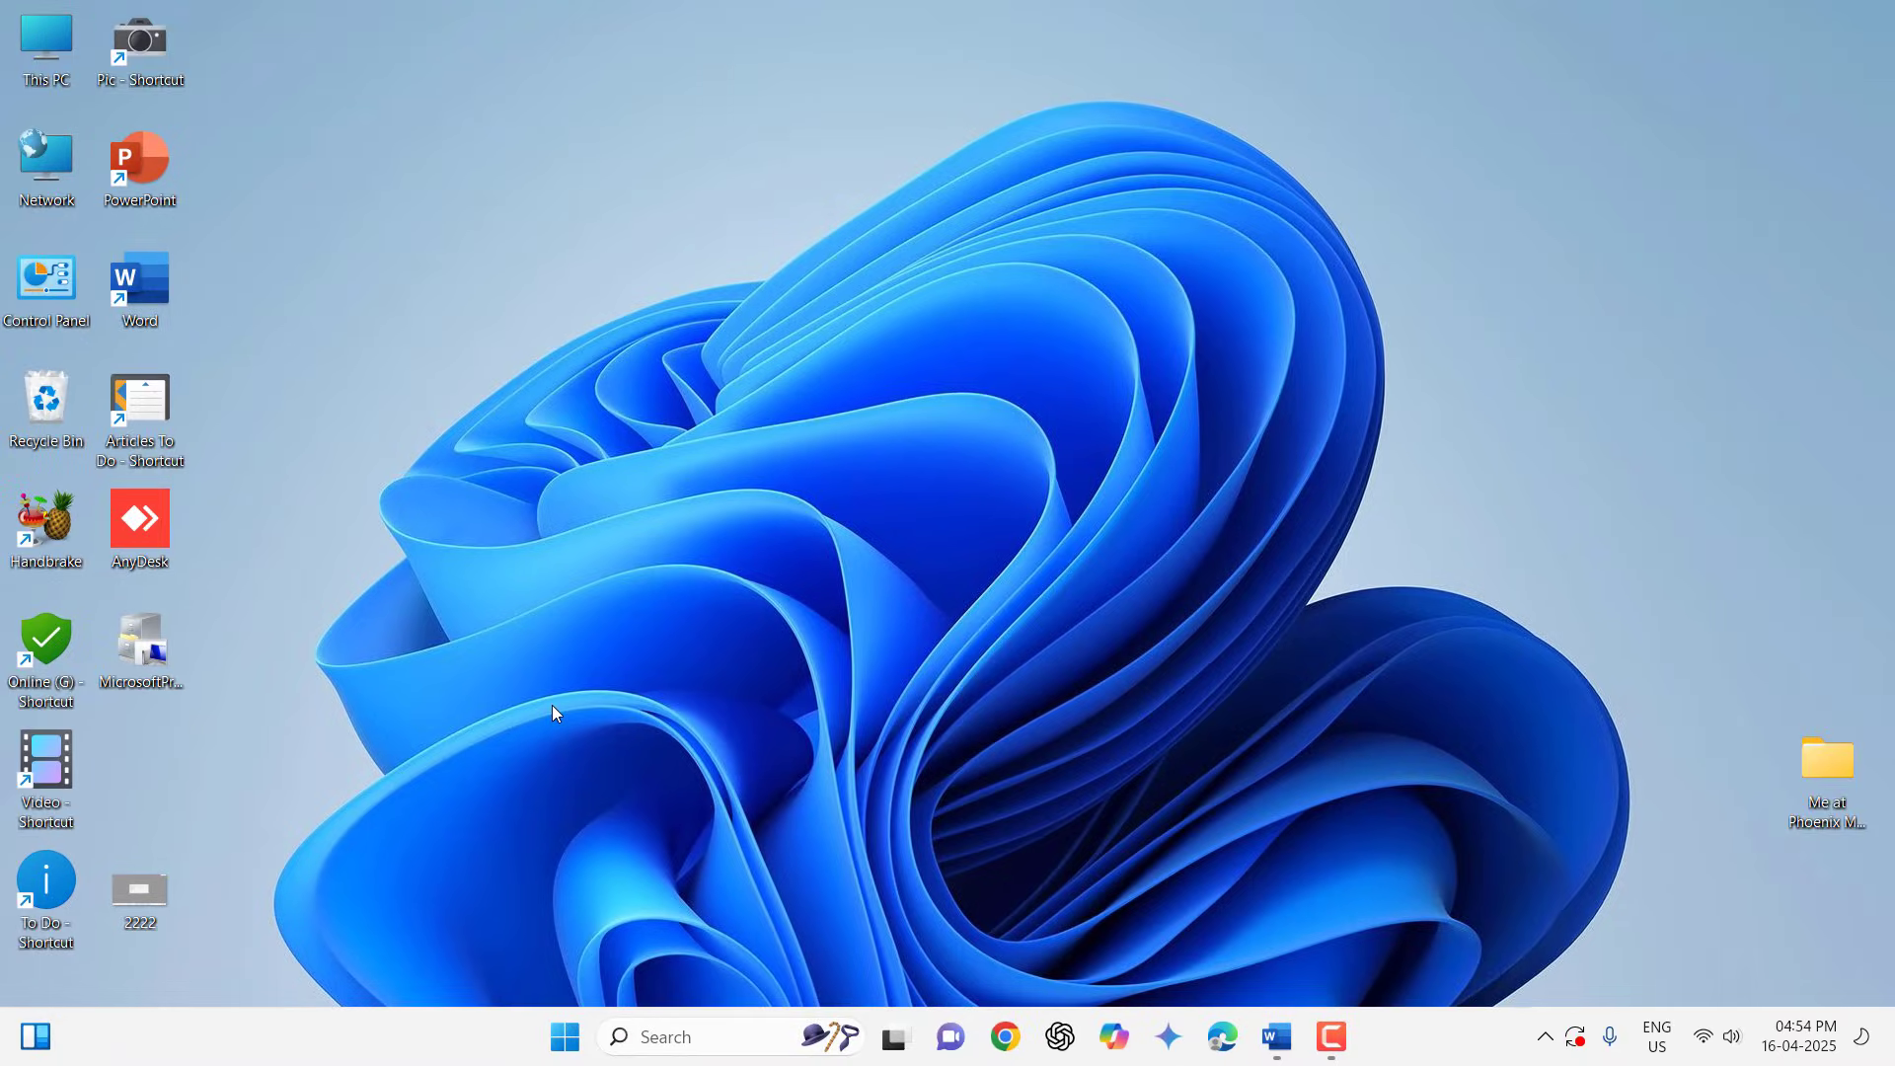
Search Start for 'services' and open the Services app
key(super)
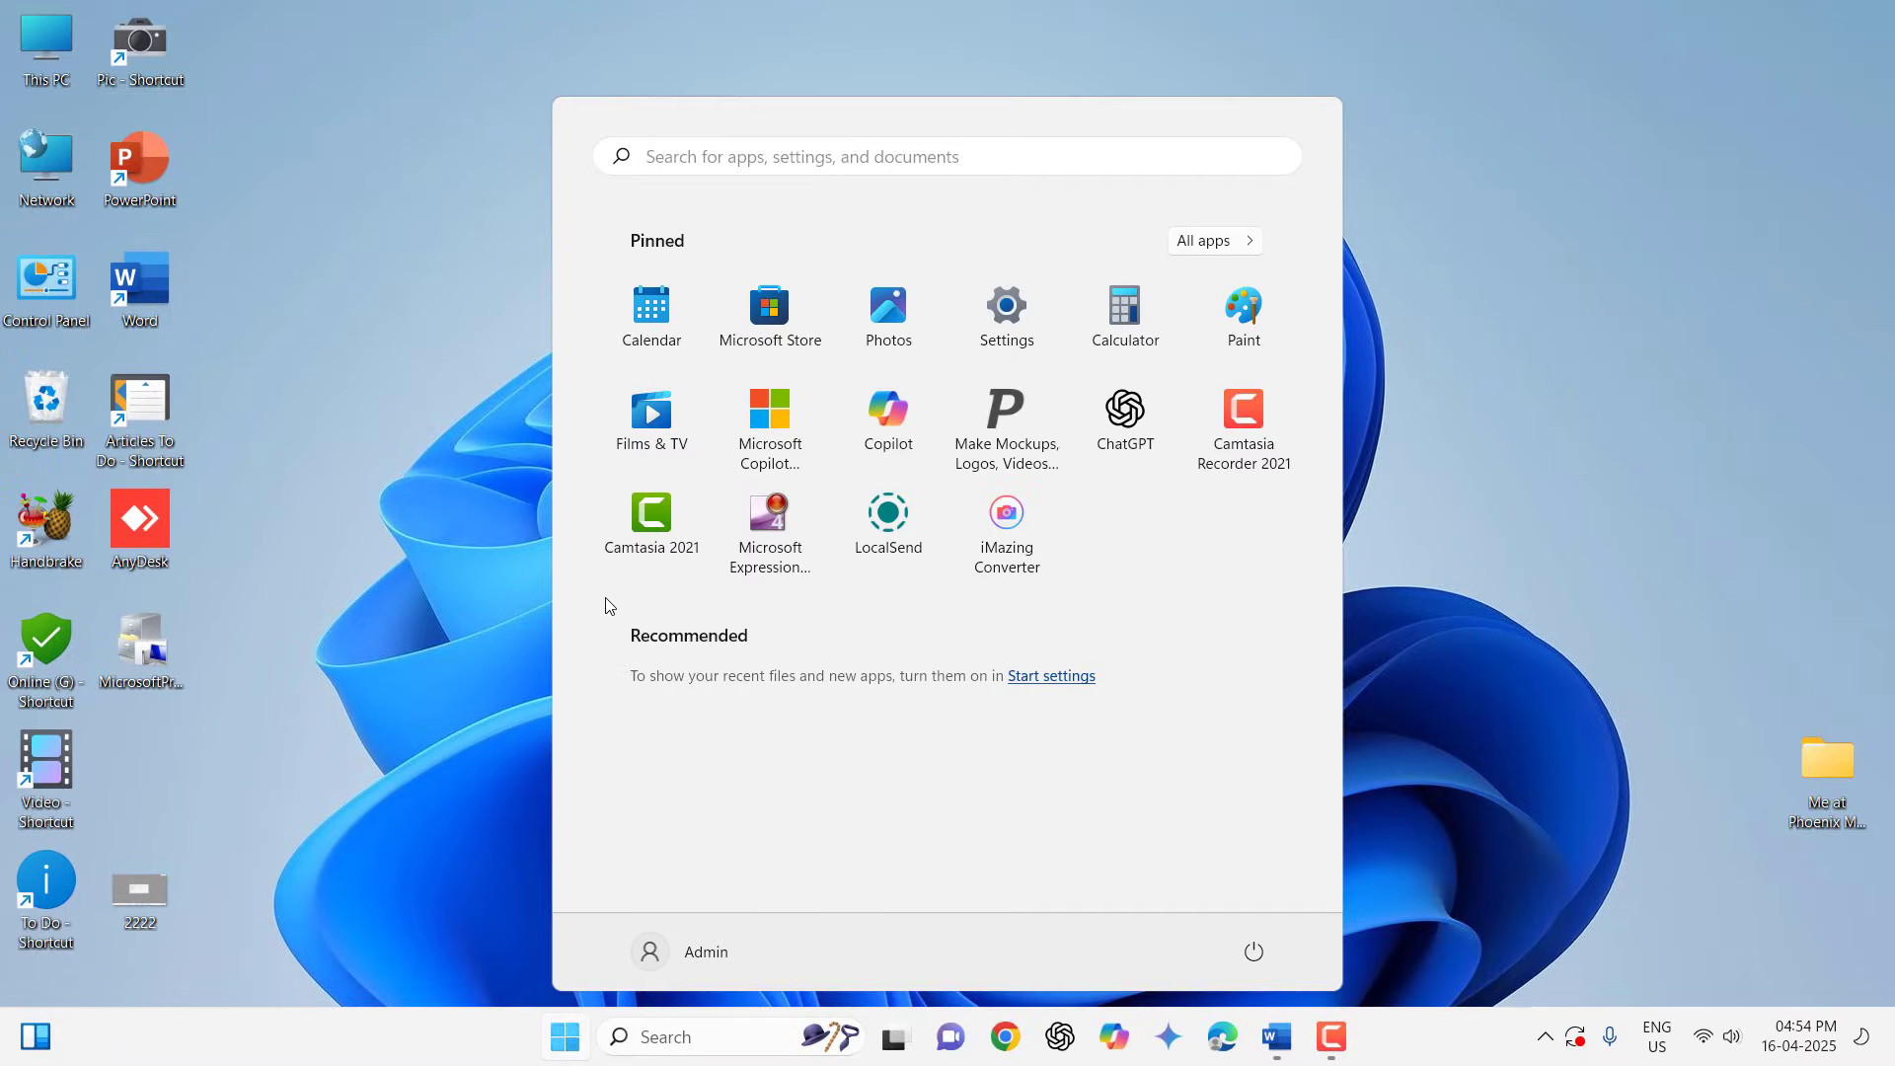
text(services)
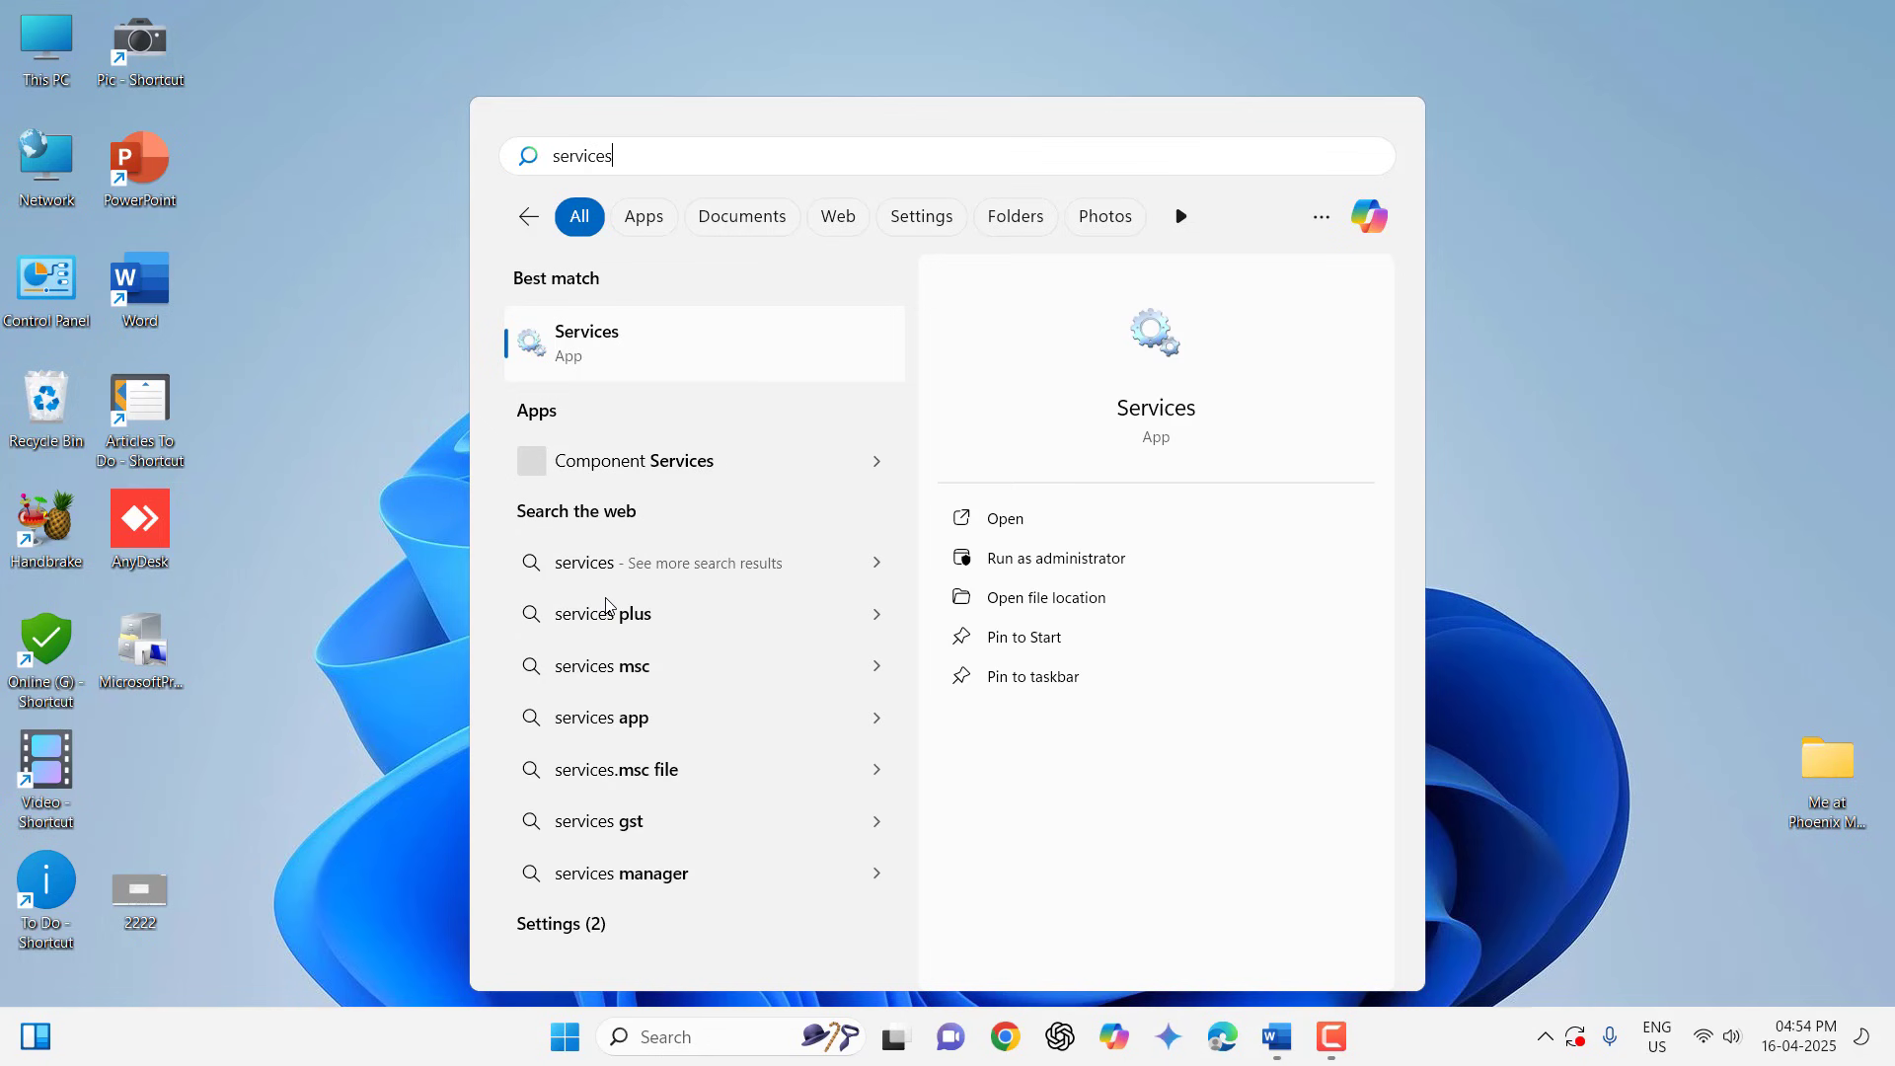
click(638, 330)
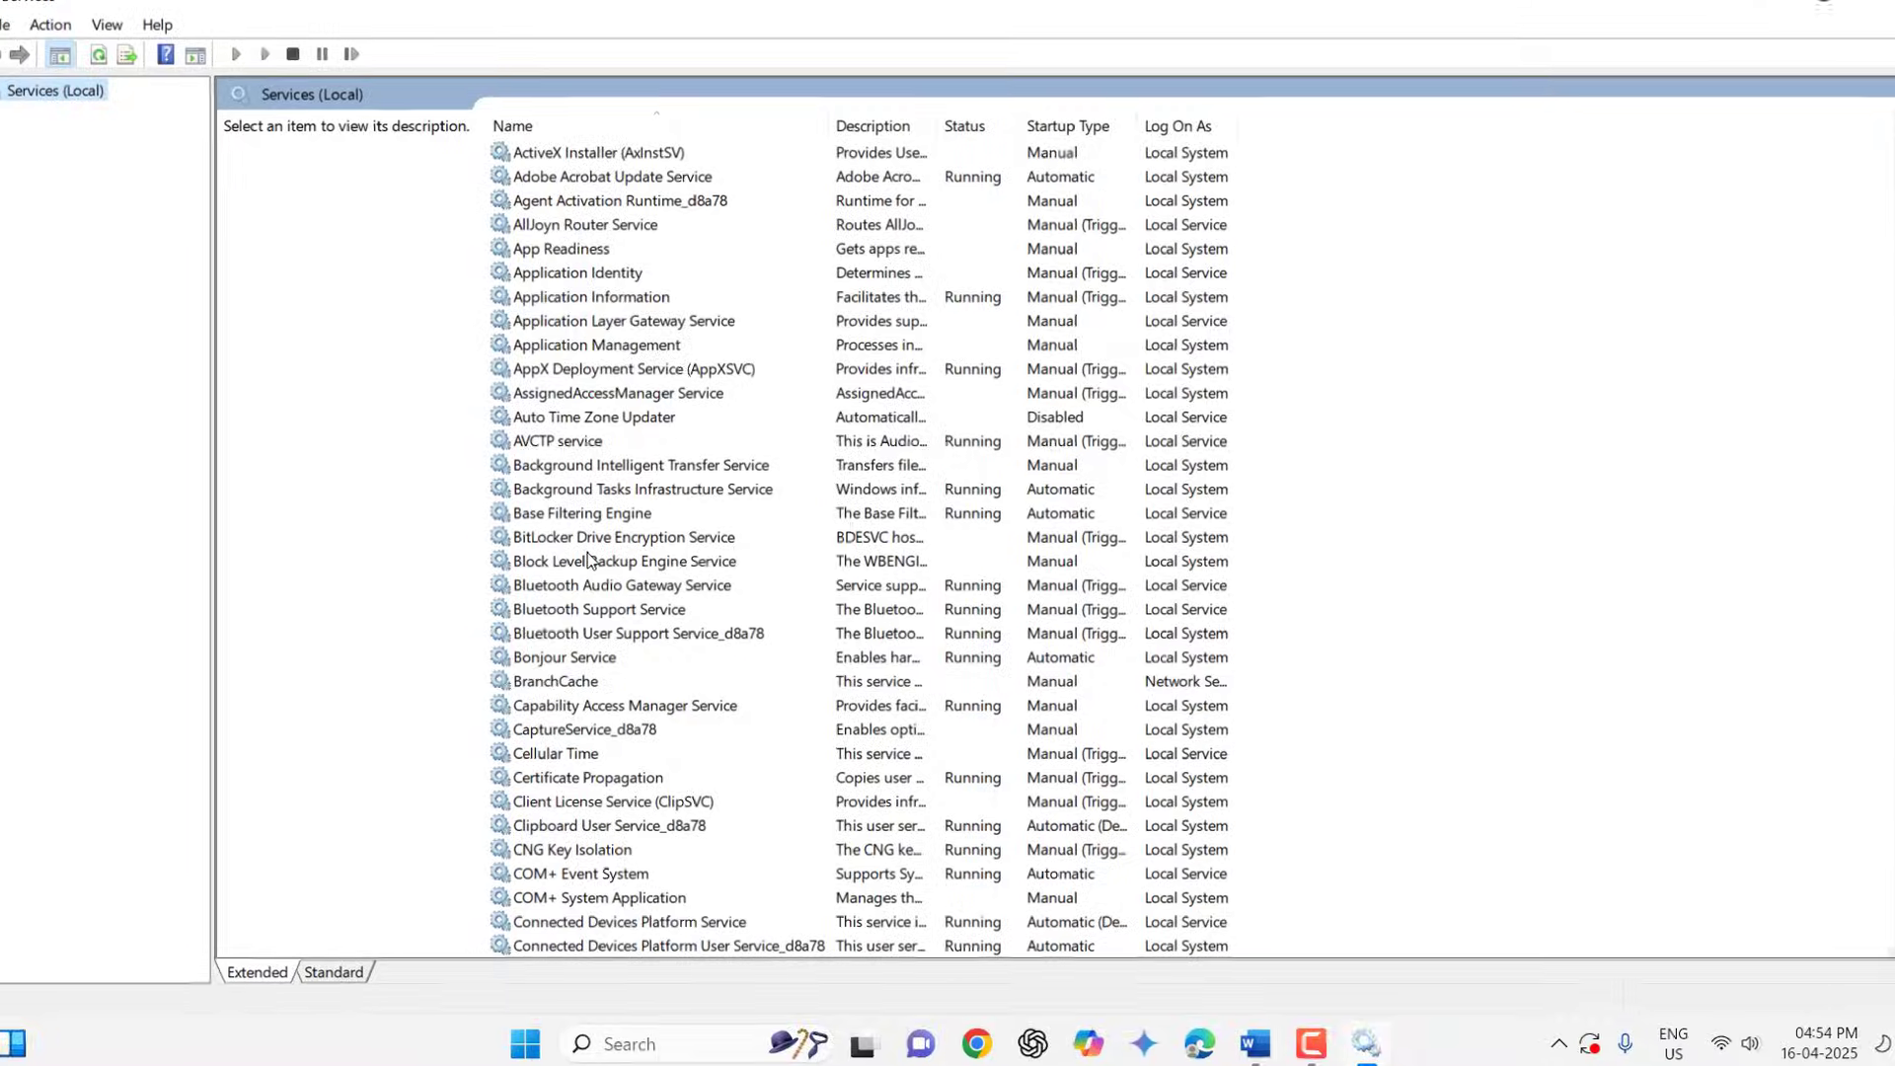
click(385, 460)
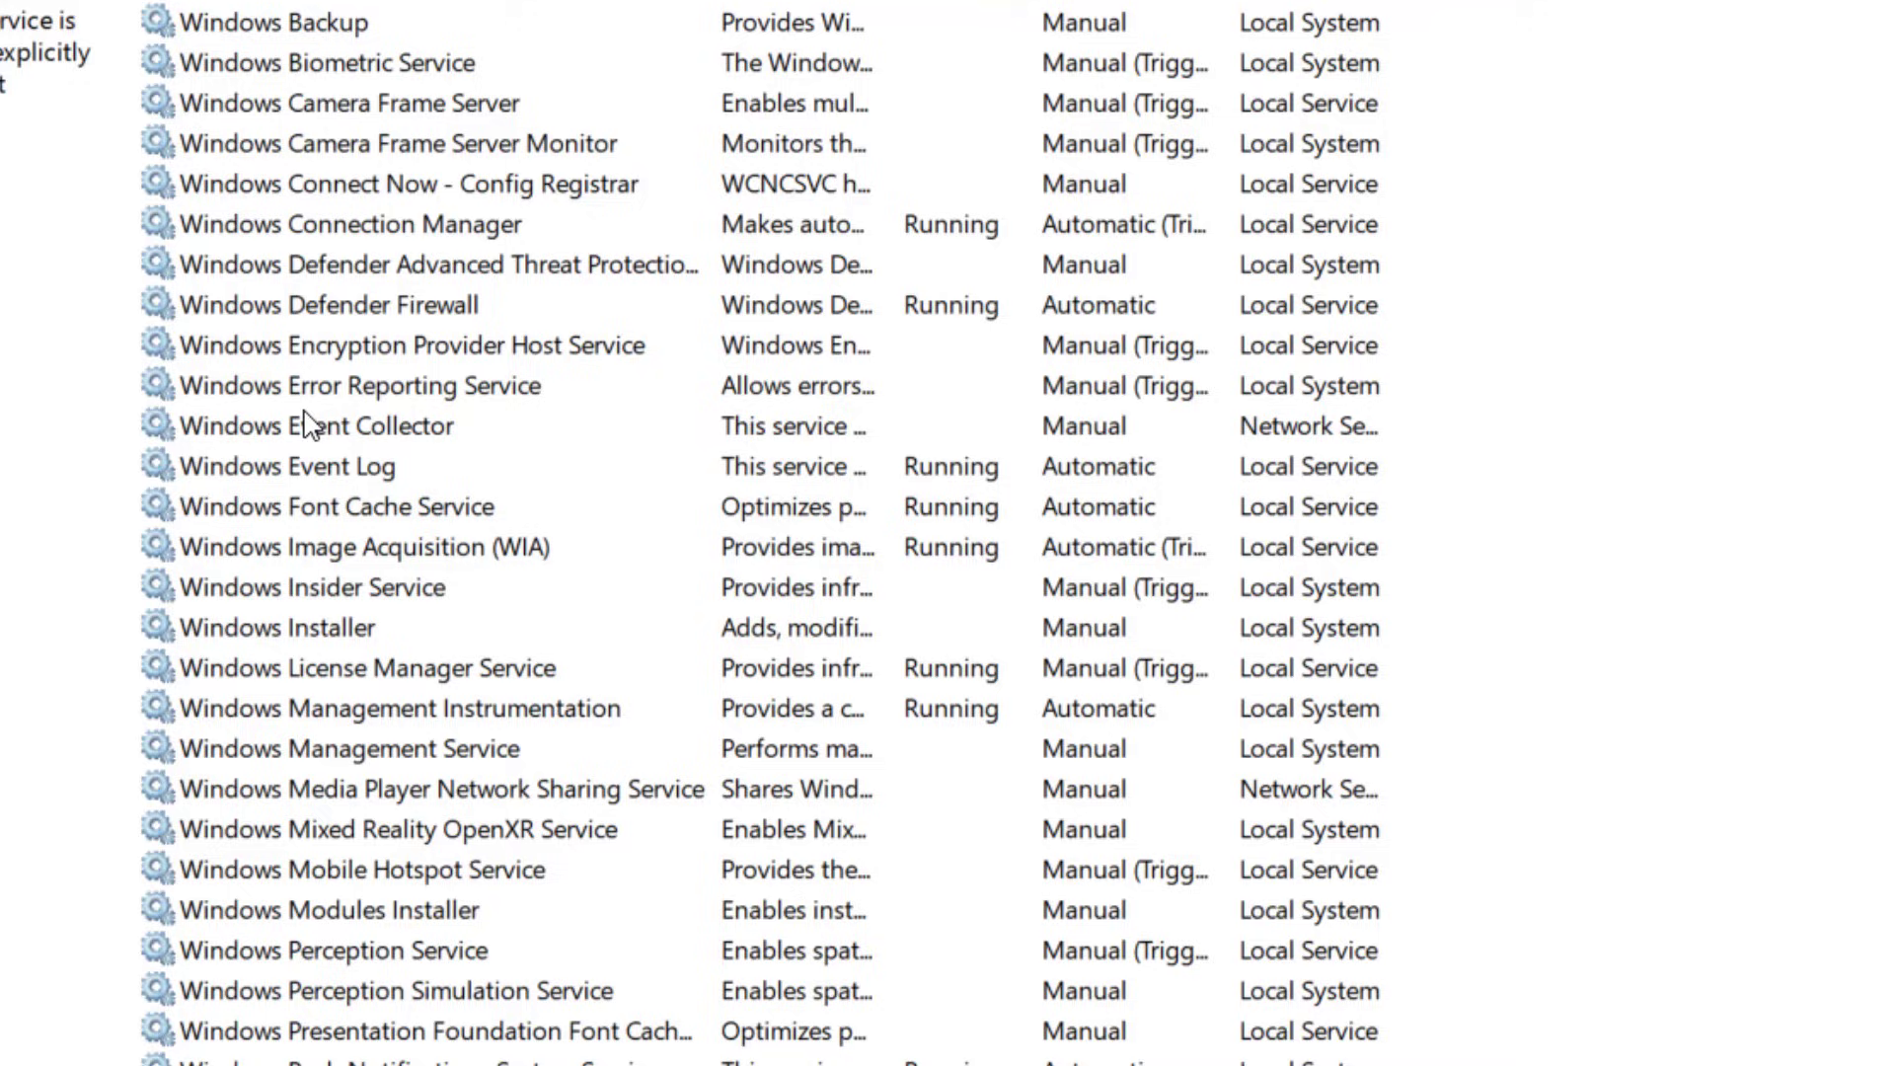
Start the Windows Installer service from its properties dialog
click(272, 660)
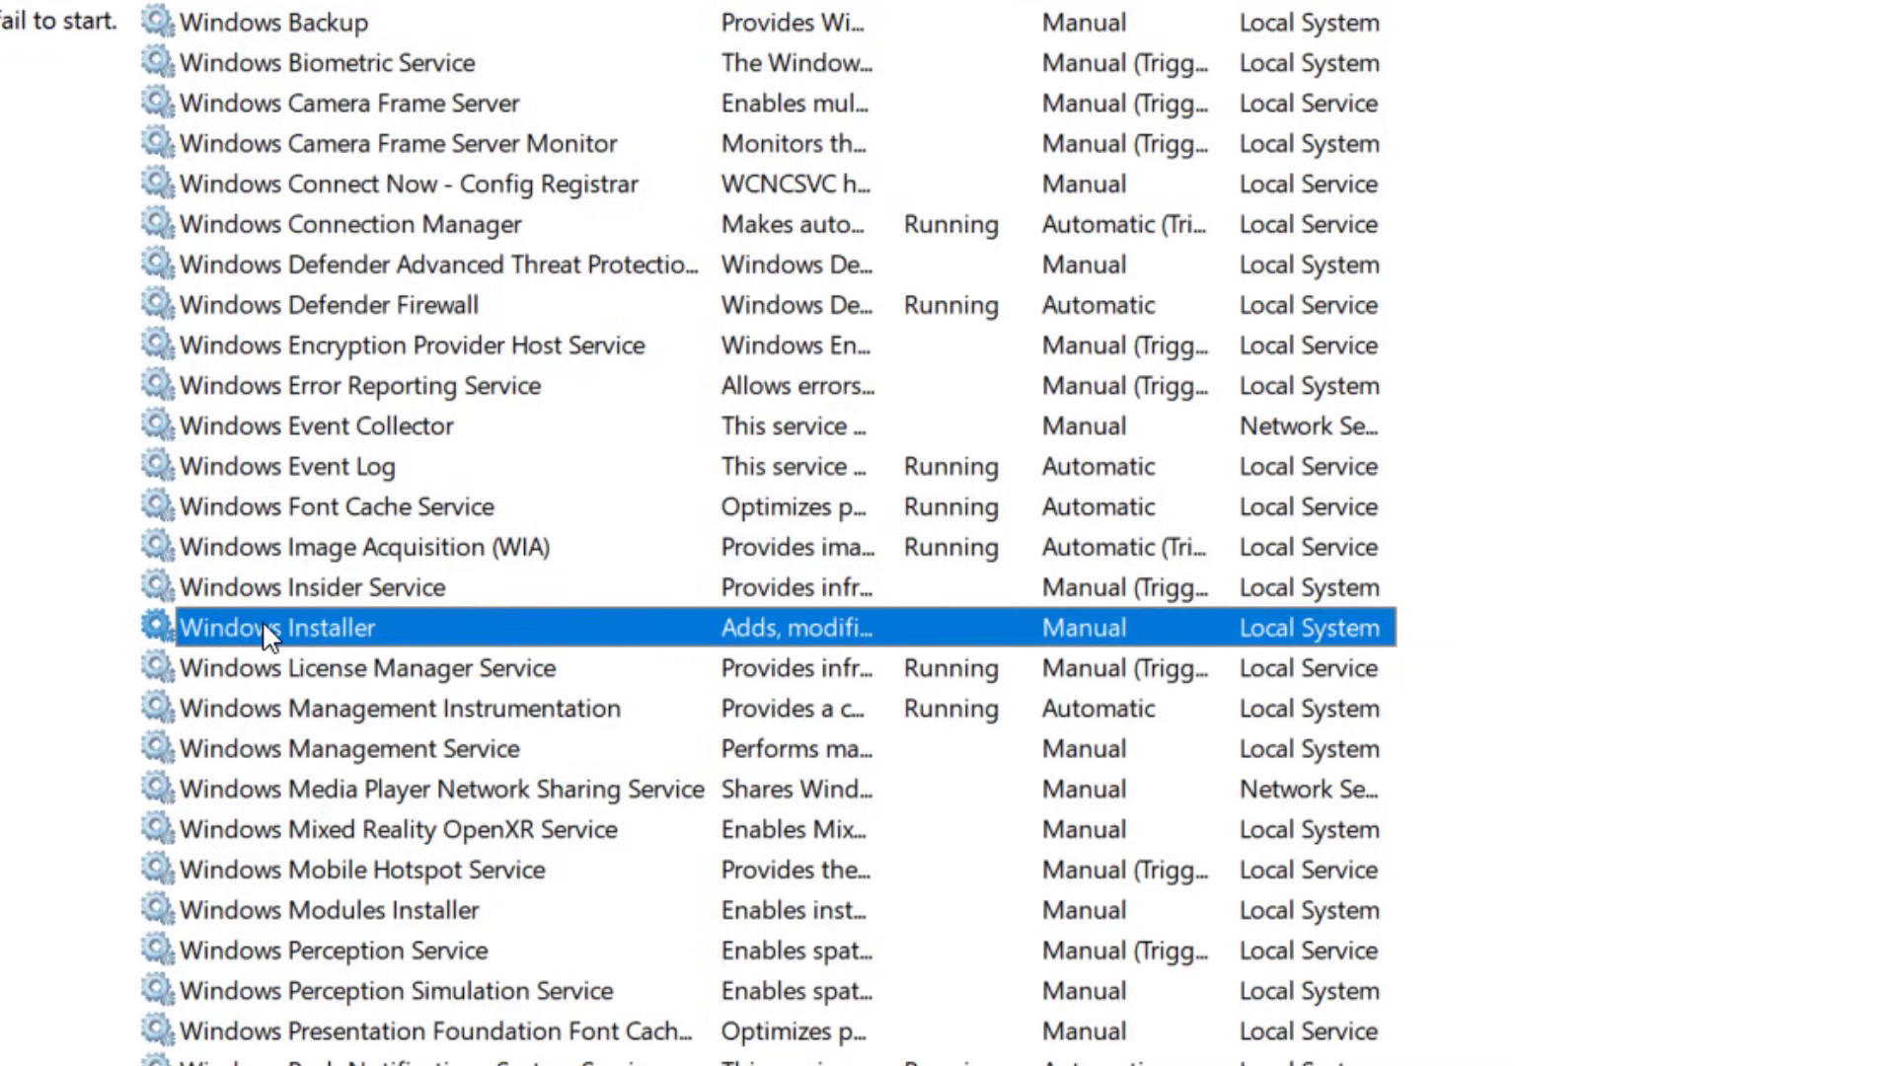
double_click(263, 627)
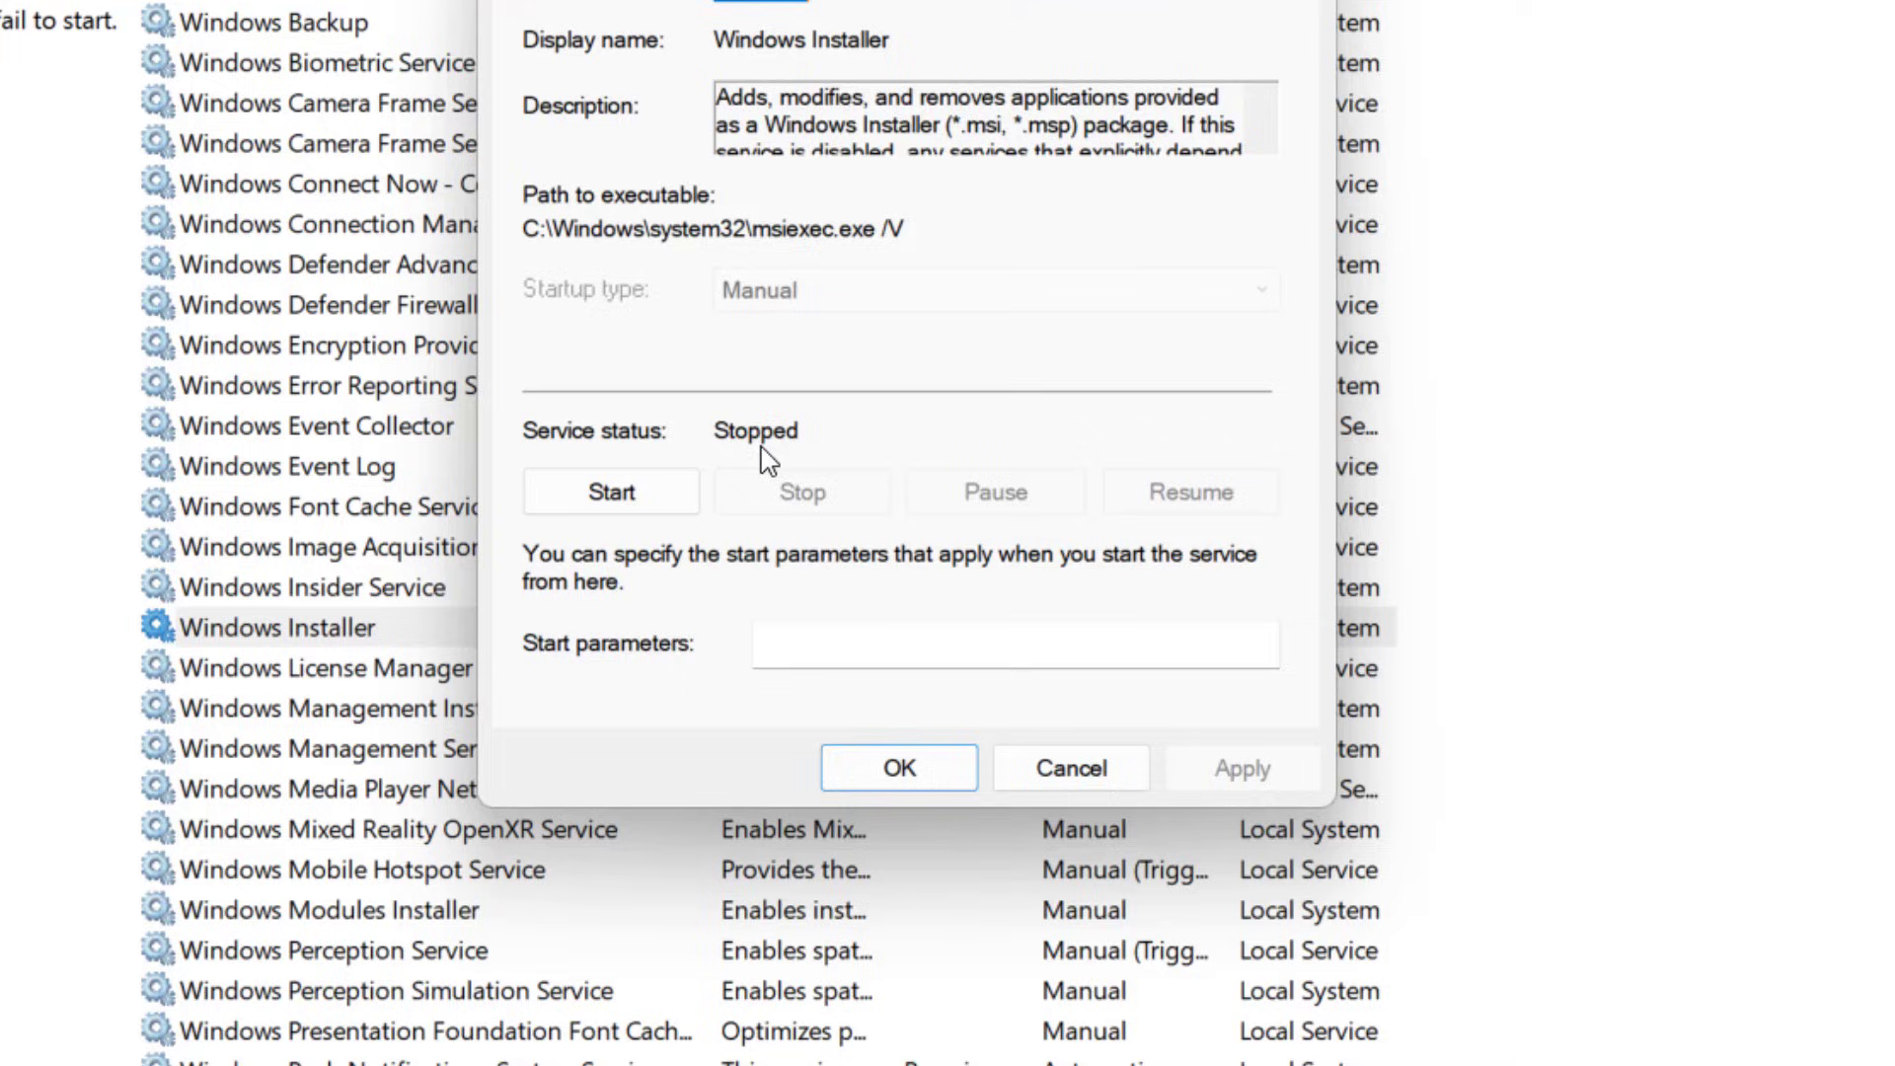
click(634, 499)
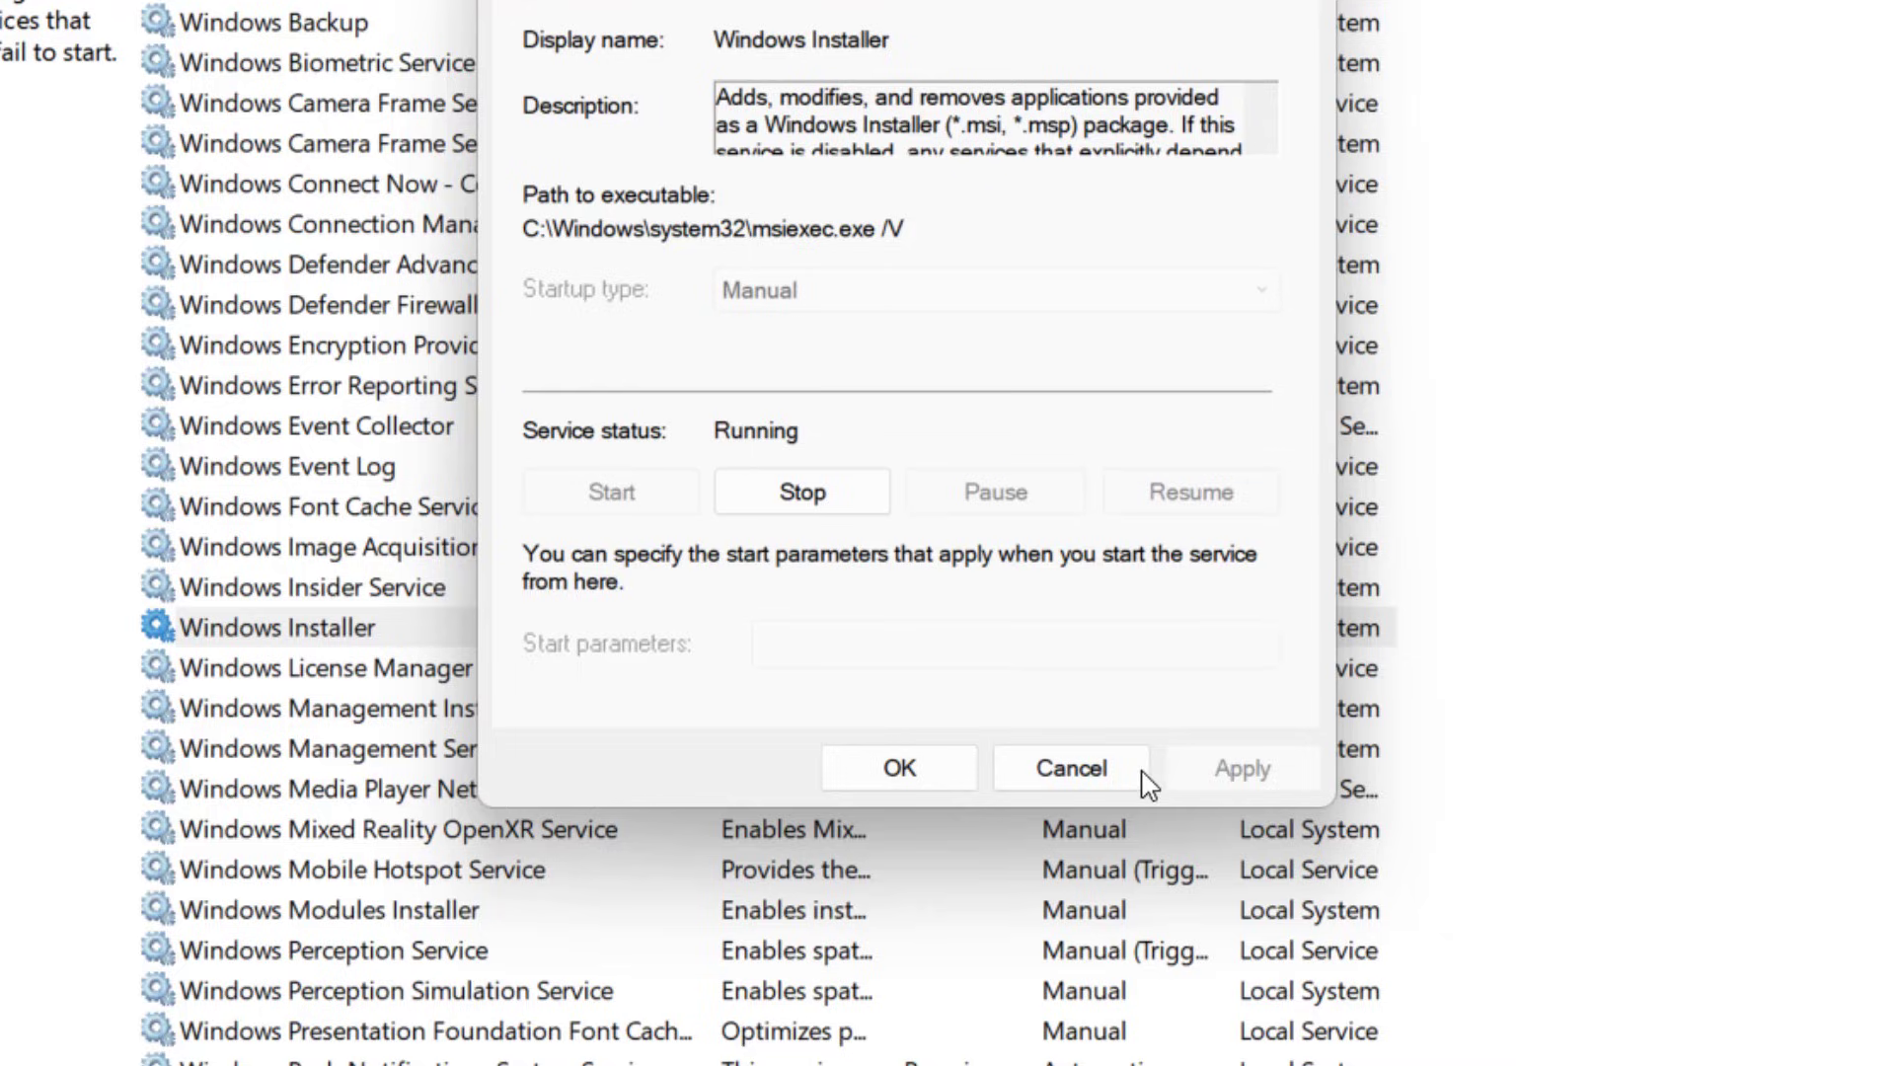
click(896, 774)
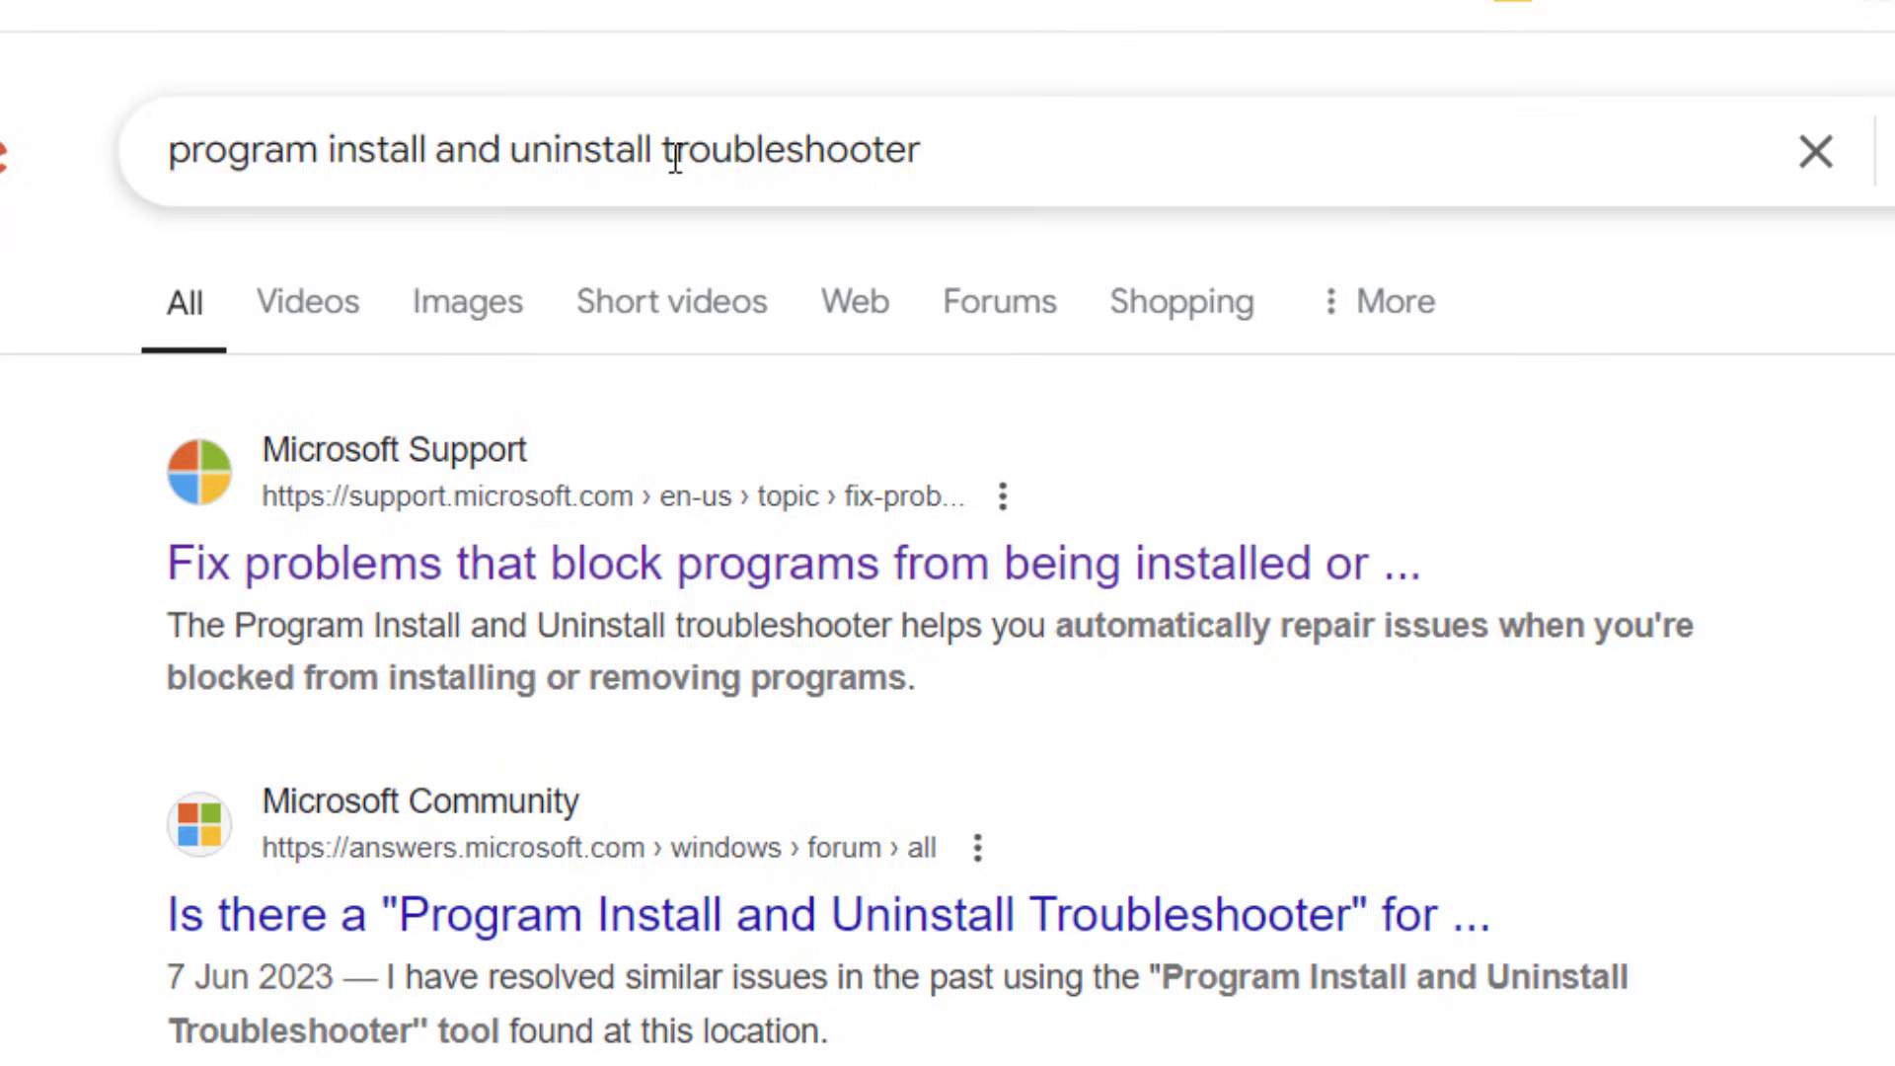
Open the Microsoft Support troubleshooter result in a new tab, then minimize Chrome
right_click(395, 597)
click(572, 639)
click(554, 18)
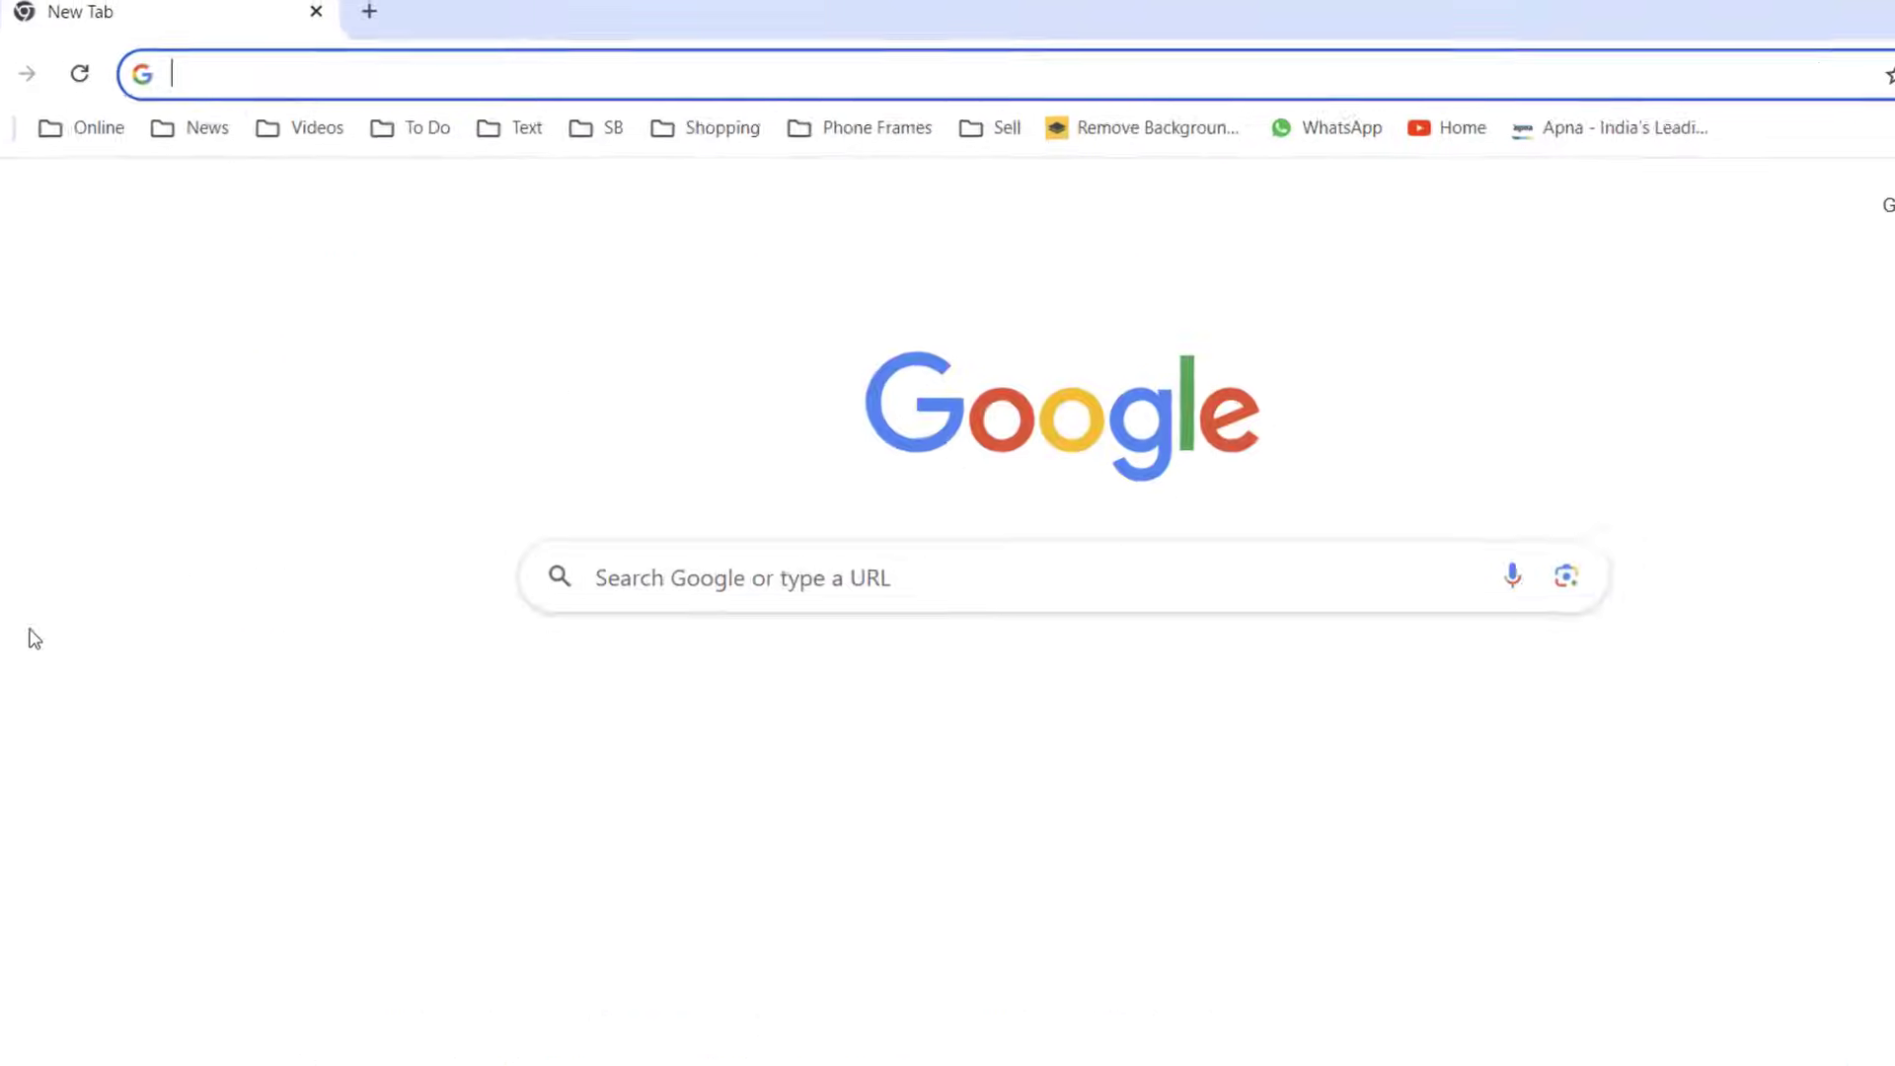
click(1732, 19)
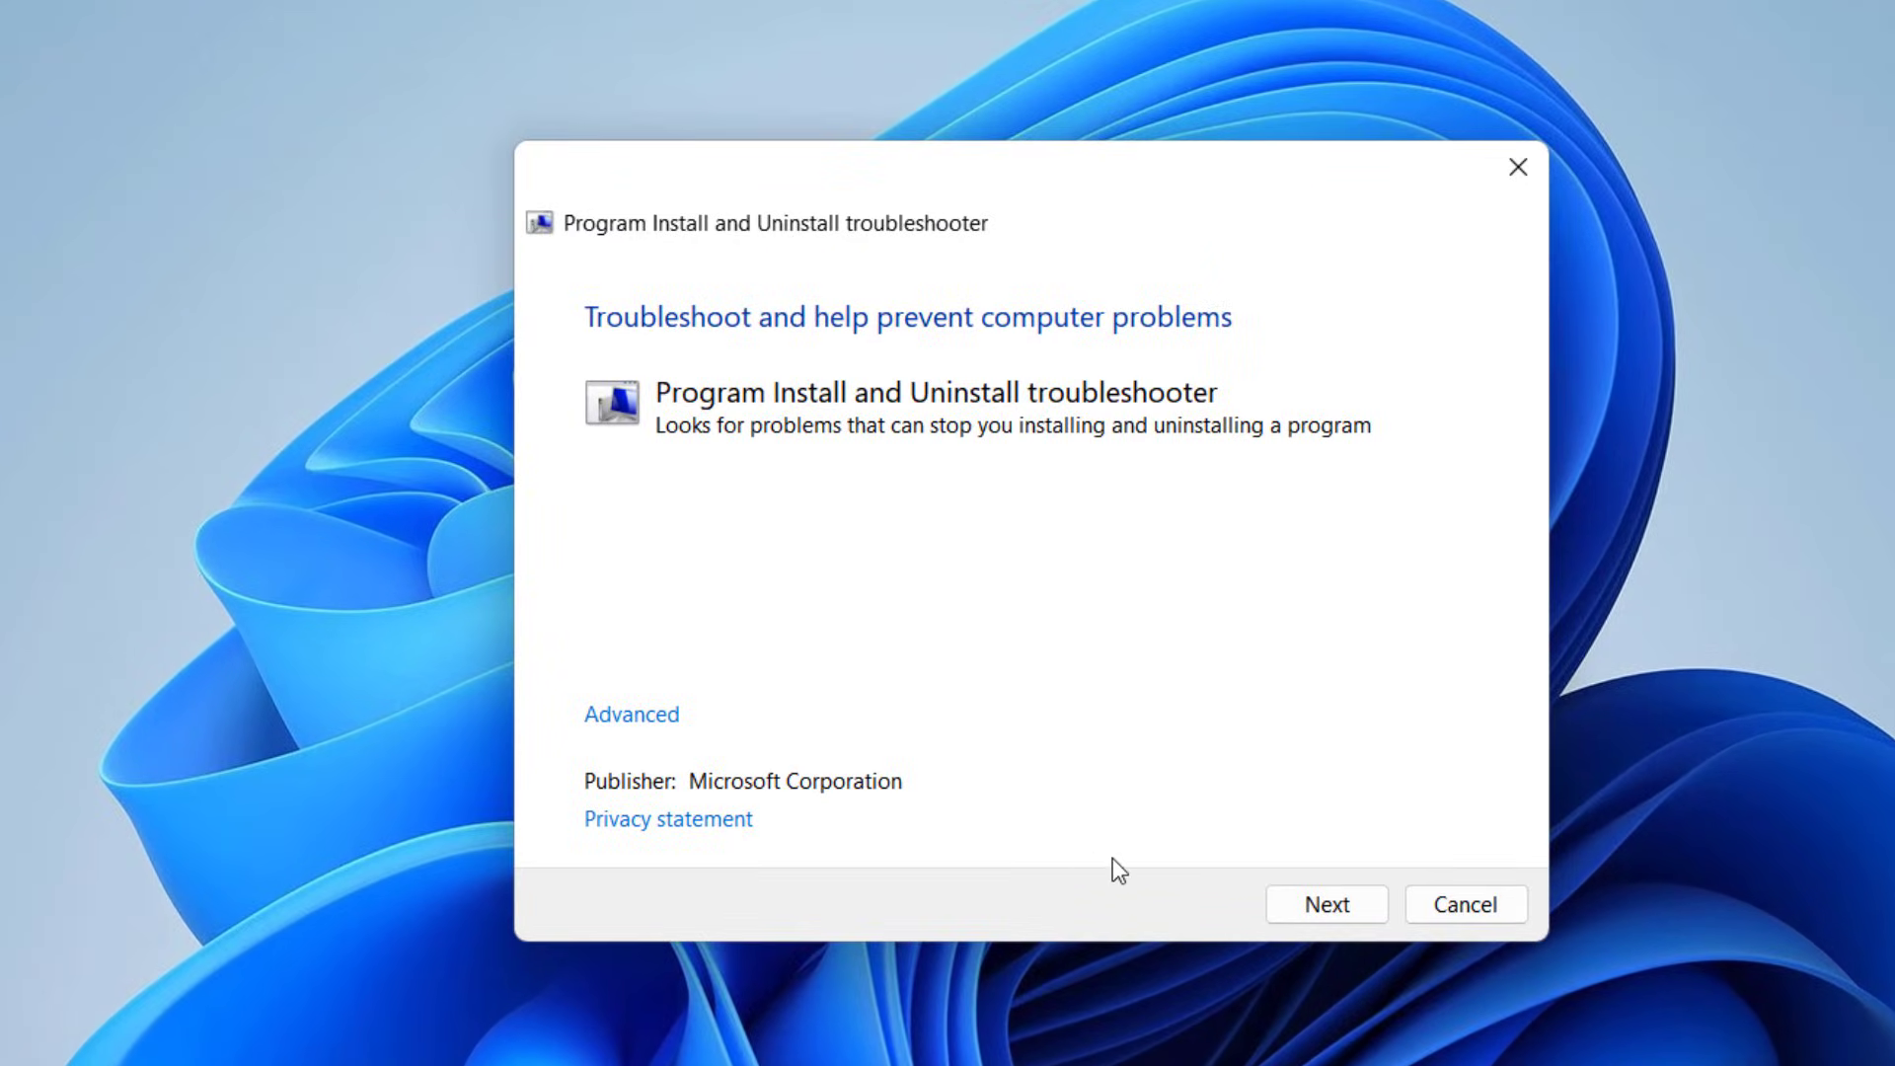
Run problem detection, choose Uninstalling, and select Adobe Acrobat (64-bit) as the problem program
click(1333, 900)
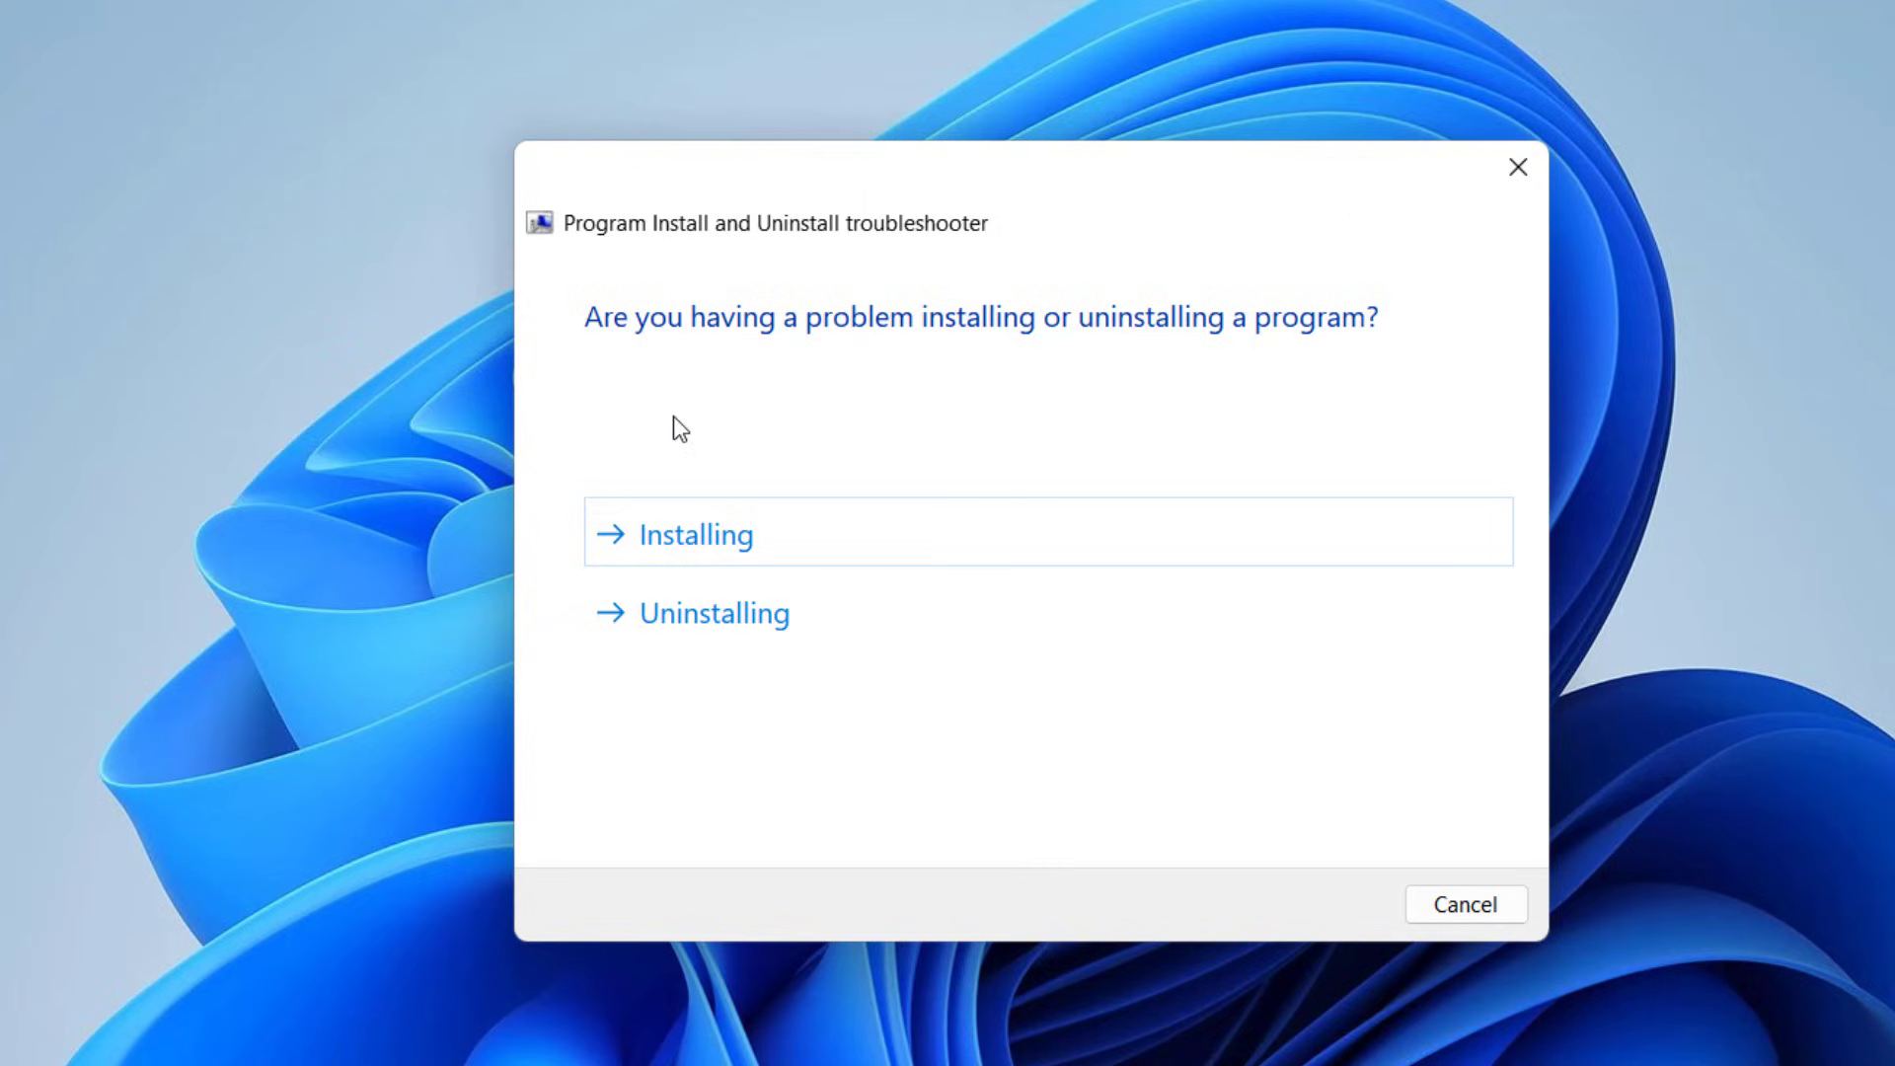
click(636, 614)
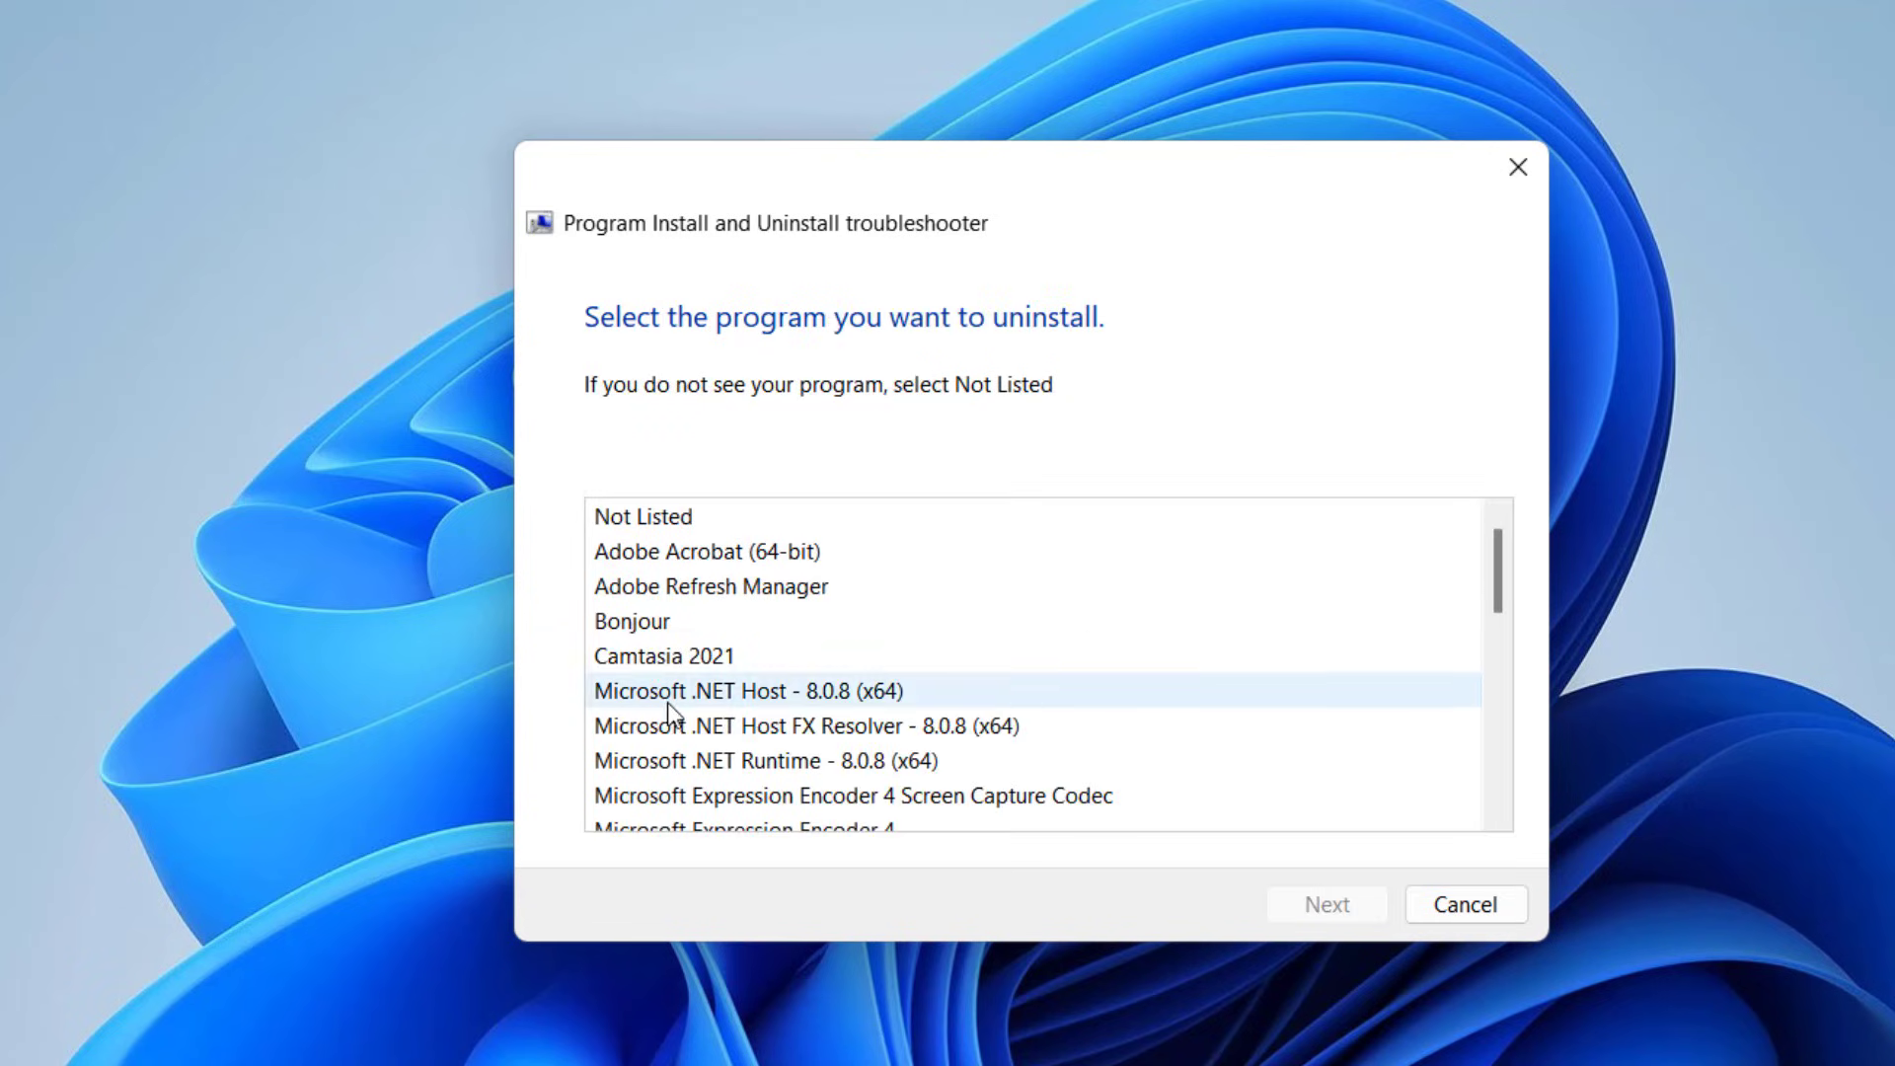
click(738, 553)
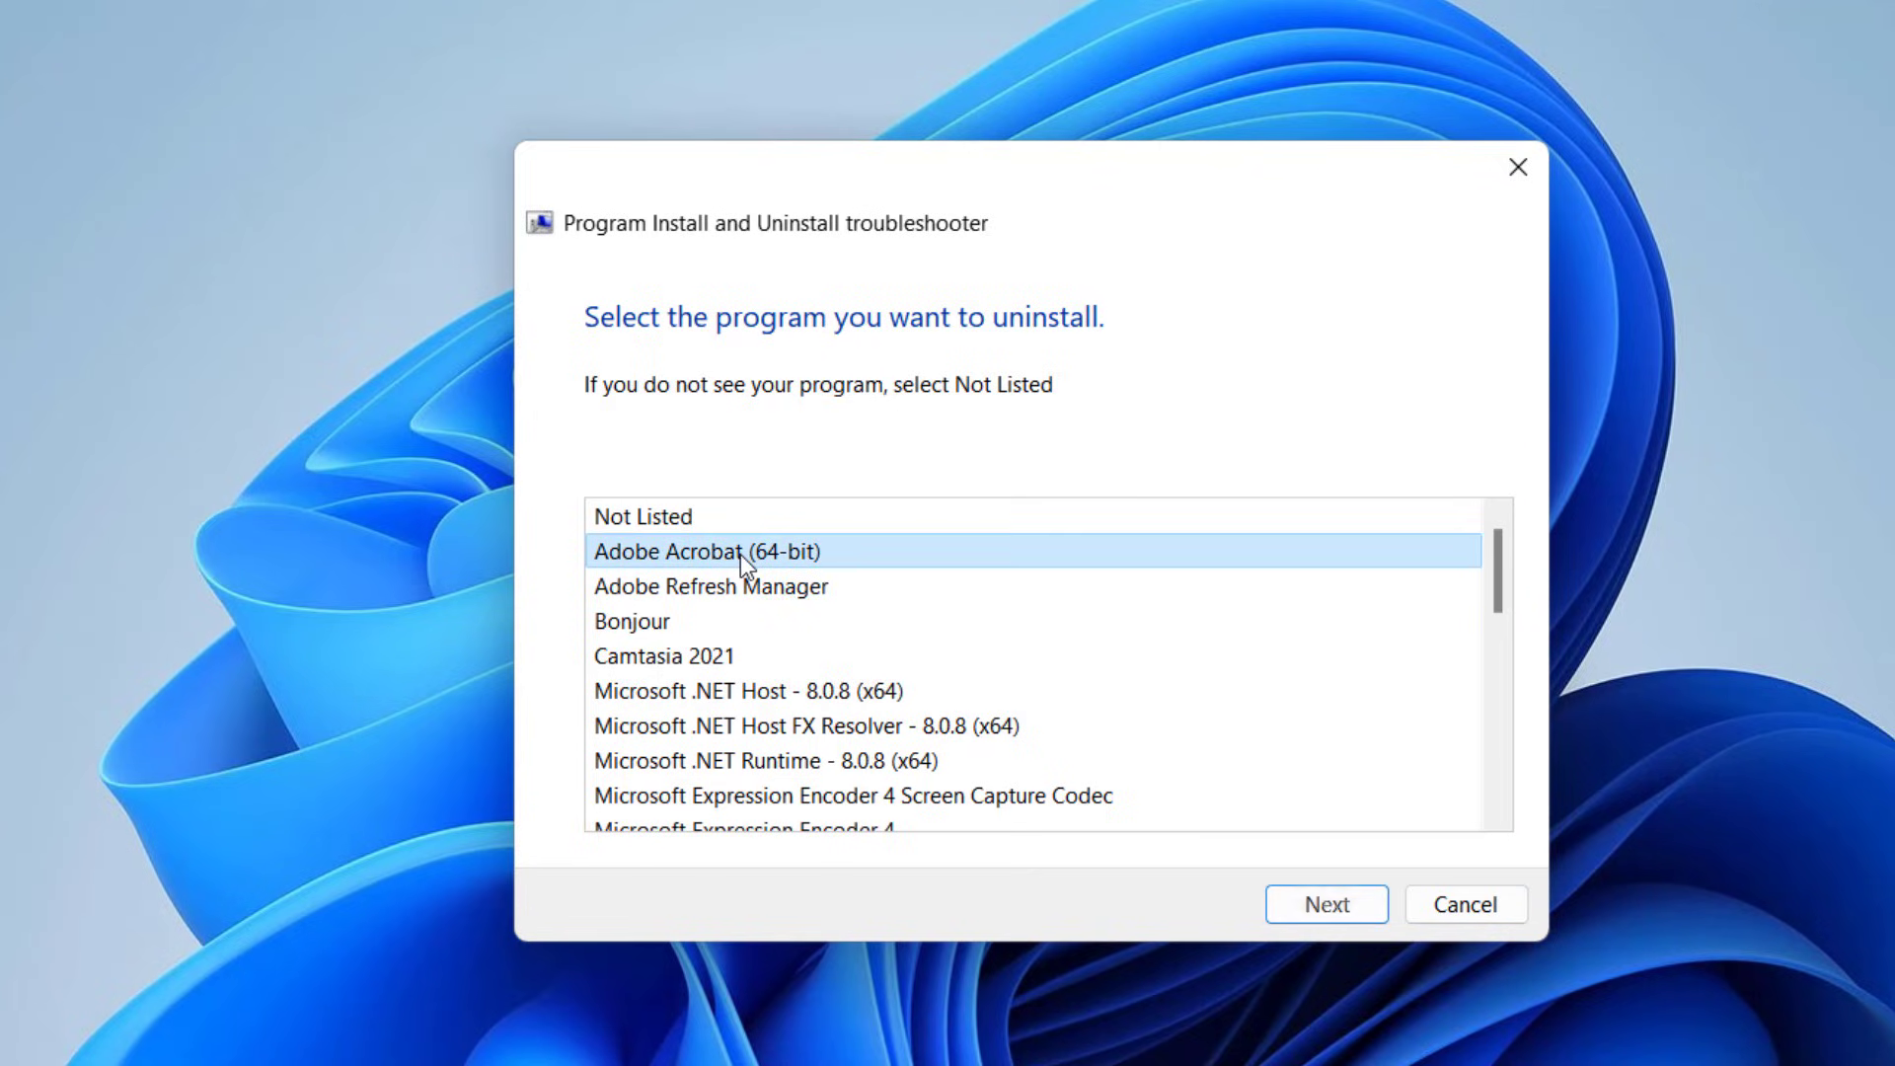